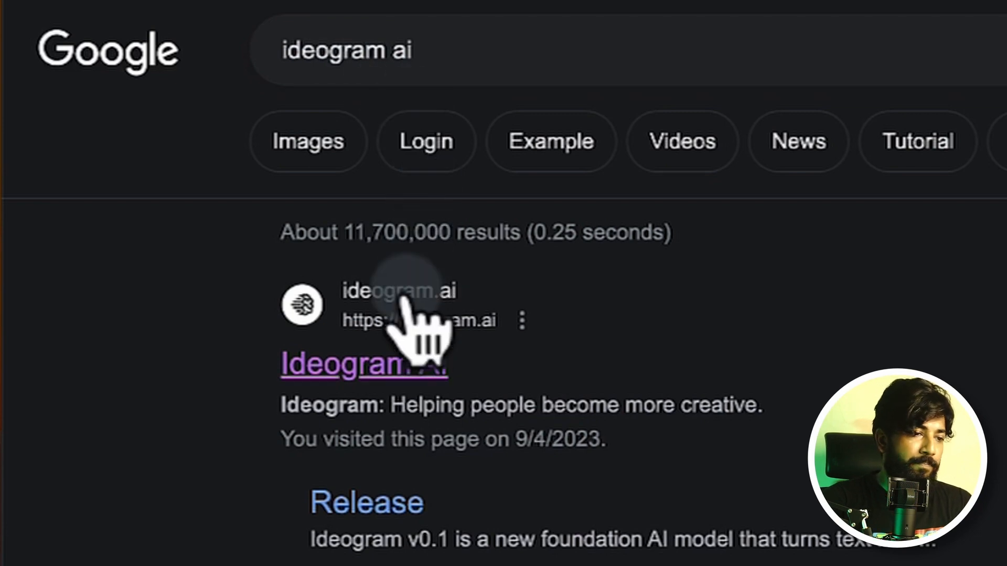
- Open the Ideogram AI site from the search results and browse its gallery of trending images
{"action": "left_click", "coordinate": [416, 331]}
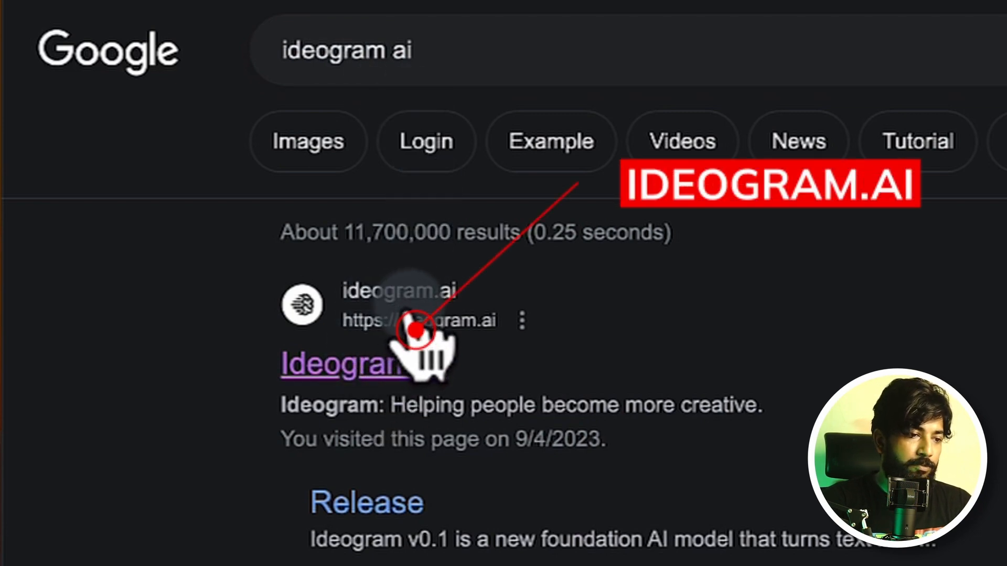
{"action": "left_click", "coordinate": [402, 367]}
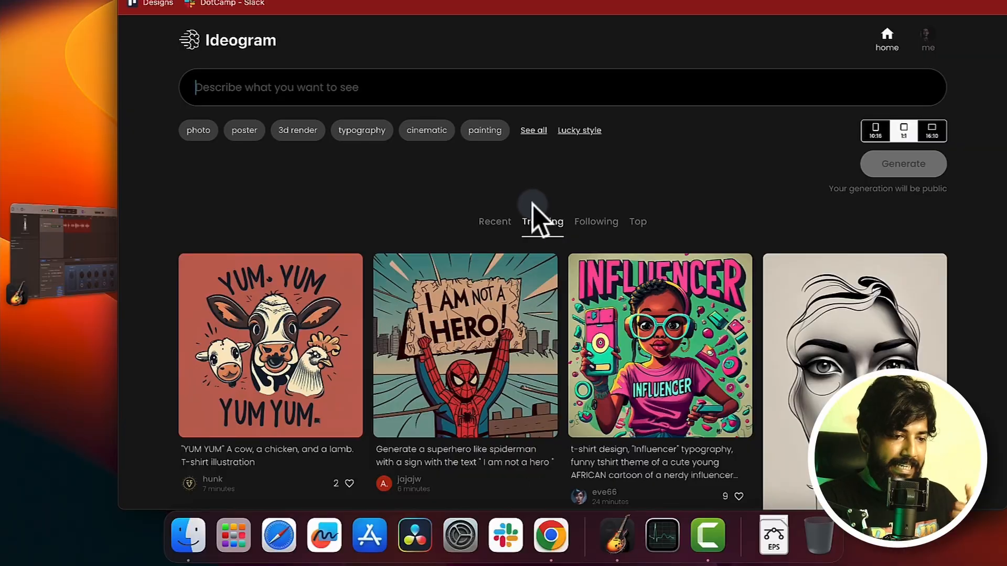
{"action": "scroll", "coordinate": [404, 254], "scroll_direction": "down", "scroll_amount": 2}
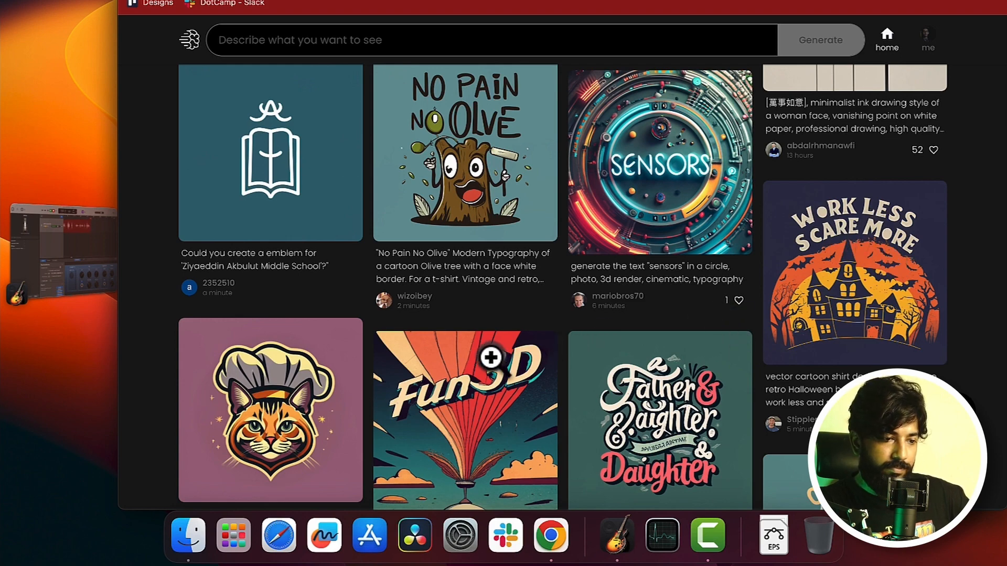
{"action": "scroll", "coordinate": [491, 358], "scroll_direction": "down", "scroll_amount": 2}
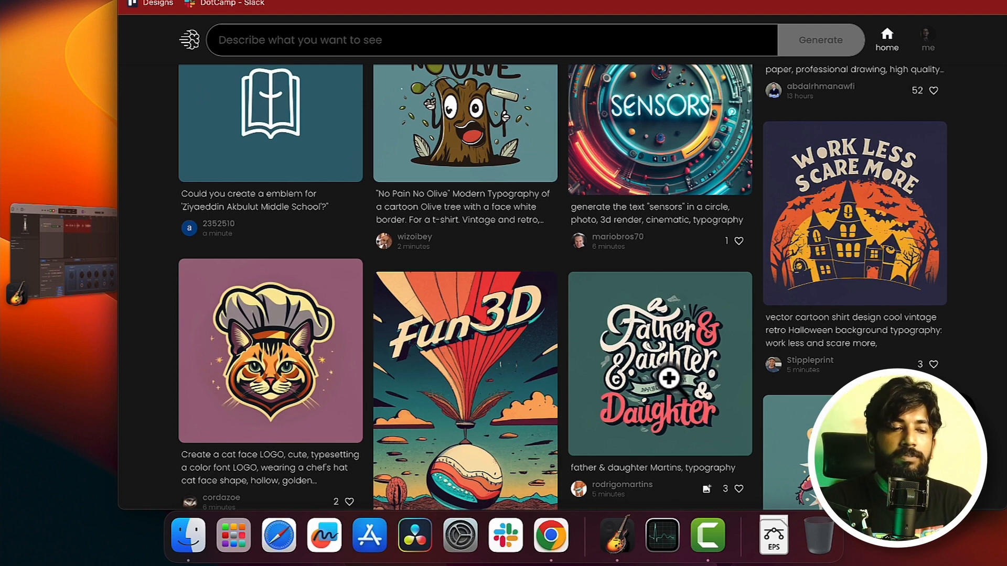
{"action": "scroll", "coordinate": [514, 368], "scroll_direction": "down", "scroll_amount": 9}
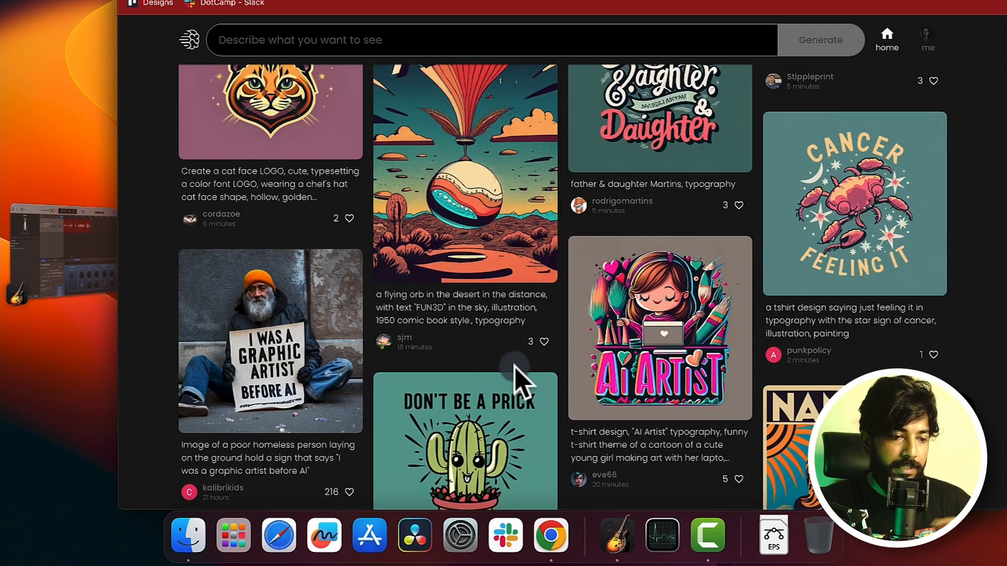
{"action": "scroll", "coordinate": [516, 367], "scroll_direction": "down", "scroll_amount": 7}
{"action": "scroll", "coordinate": [514, 369], "scroll_direction": "down", "scroll_amount": 12}
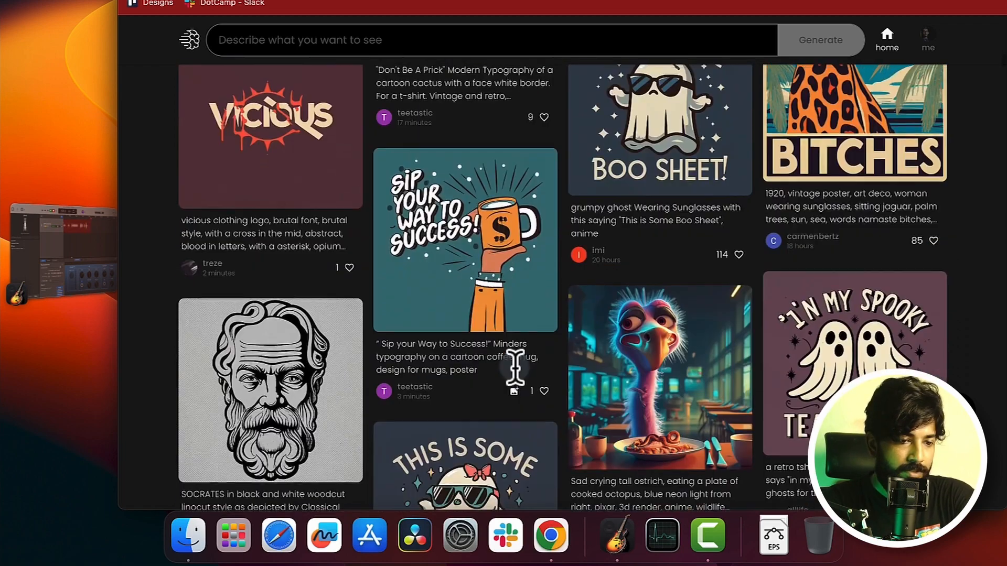
{"action": "scroll", "coordinate": [514, 367], "scroll_direction": "up", "scroll_amount": 20}
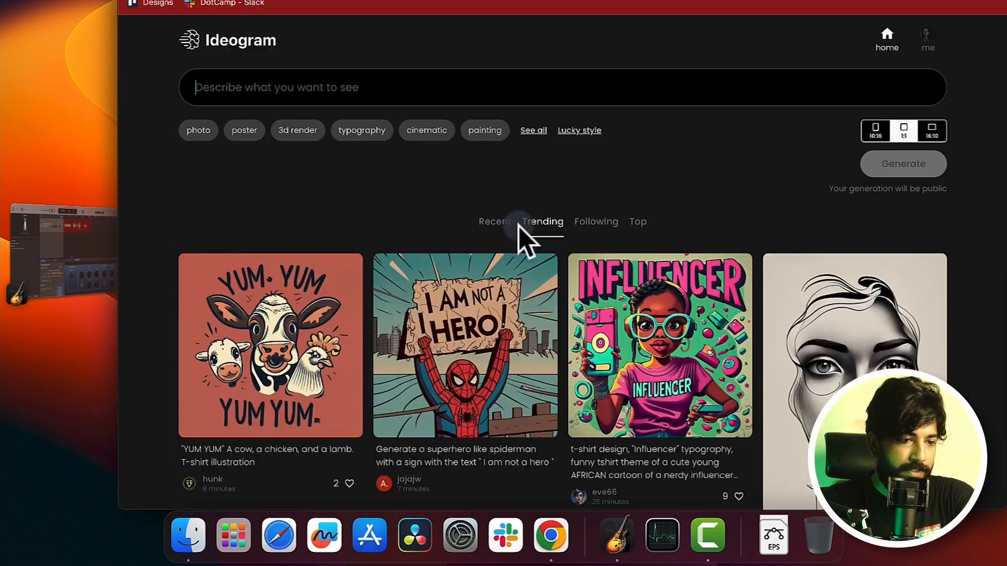
- Show the top-rated images and view the details and prompt of the "I was a graphic artist before AI" picture
{"action": "left_click", "coordinate": [637, 229]}
{"action": "scroll", "coordinate": [440, 295], "scroll_direction": "down", "scroll_amount": 3}
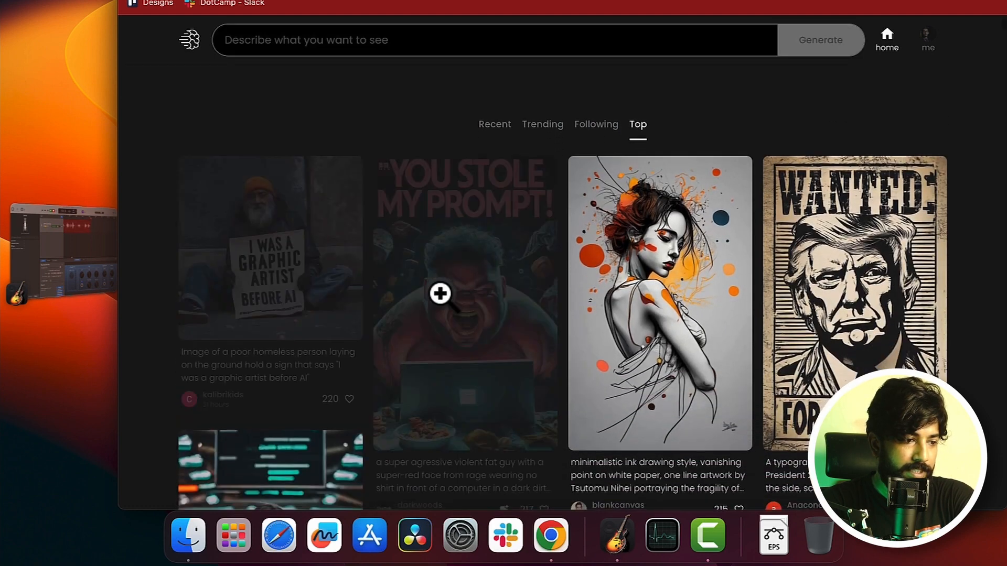
{"action": "scroll", "coordinate": [440, 292], "scroll_direction": "down", "scroll_amount": 1}
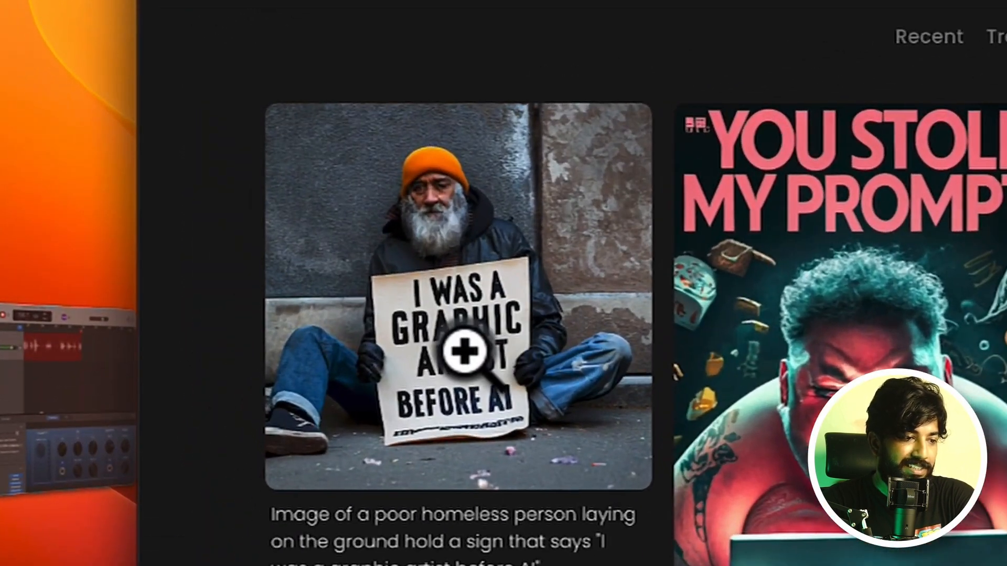
{"action": "left_click", "coordinate": [402, 486]}
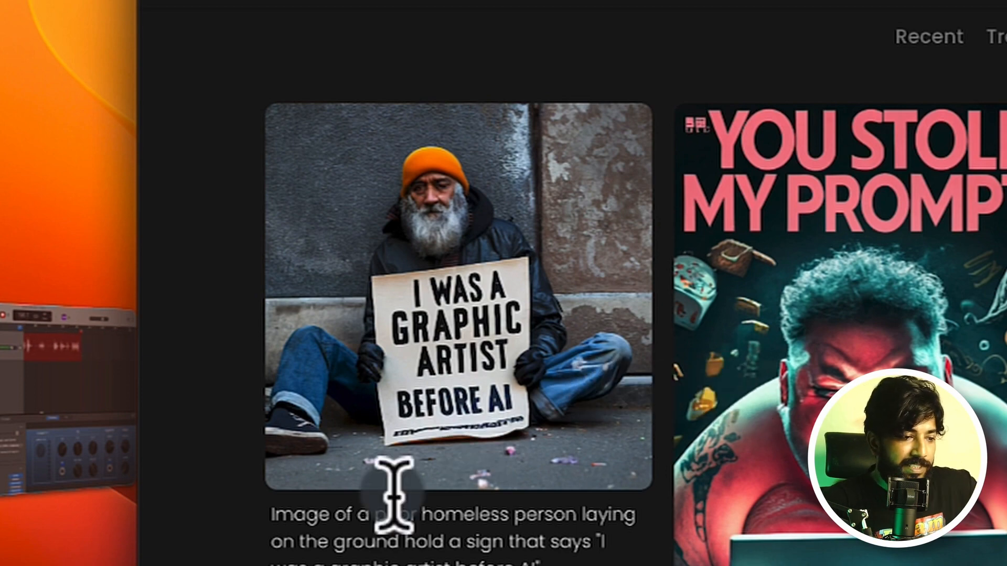
{"action": "left_click", "coordinate": [404, 428]}
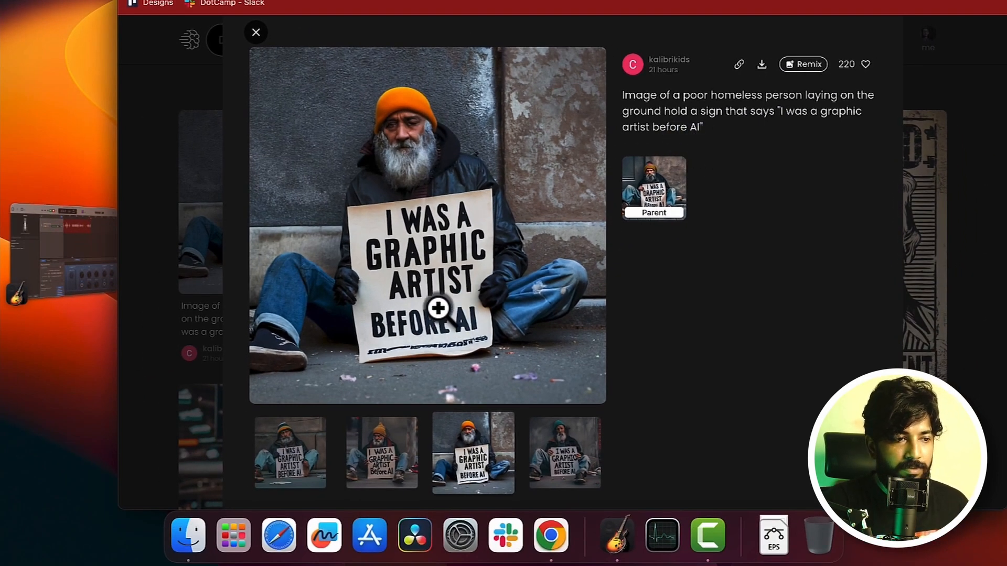
{"action": "left_click", "coordinate": [257, 35]}
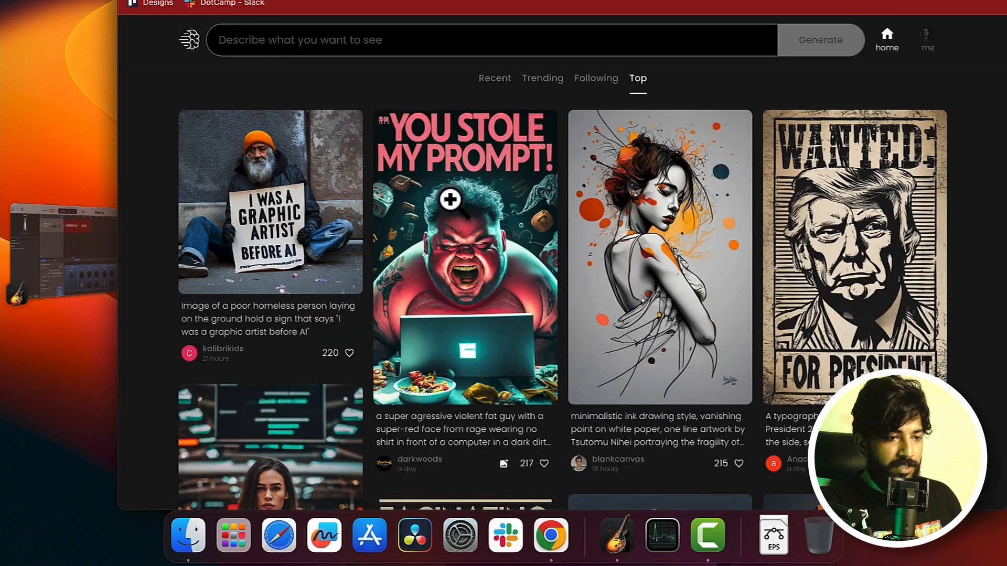
- Browse more gallery images and view the full prompt of the "Hocus Pocus I Need Coffee To Focus" T-shirt design
{"action": "scroll", "coordinate": [478, 314], "scroll_direction": "down", "scroll_amount": 3}
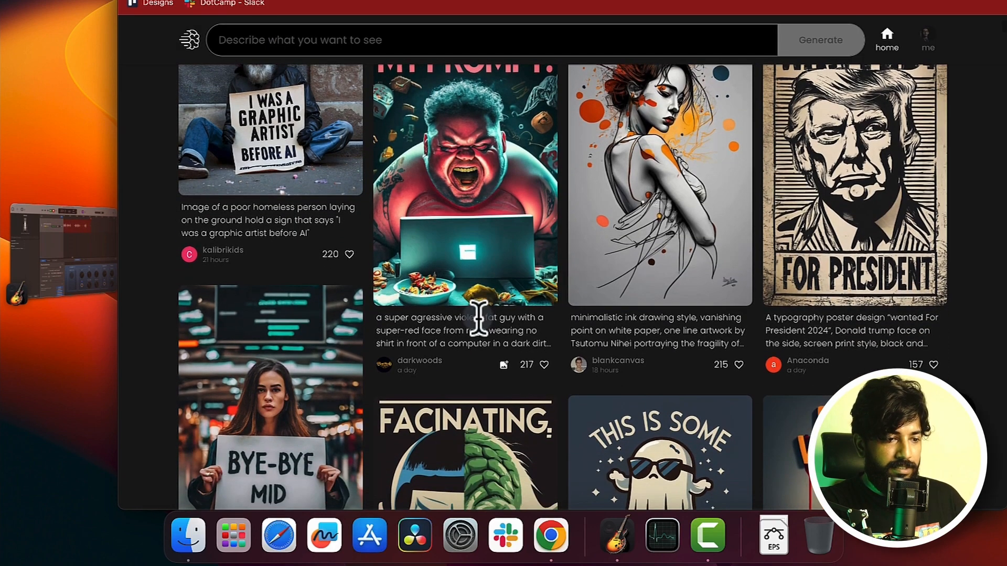
{"action": "scroll", "coordinate": [816, 252], "scroll_direction": "up", "scroll_amount": 2}
{"action": "left_click", "coordinate": [858, 242]}
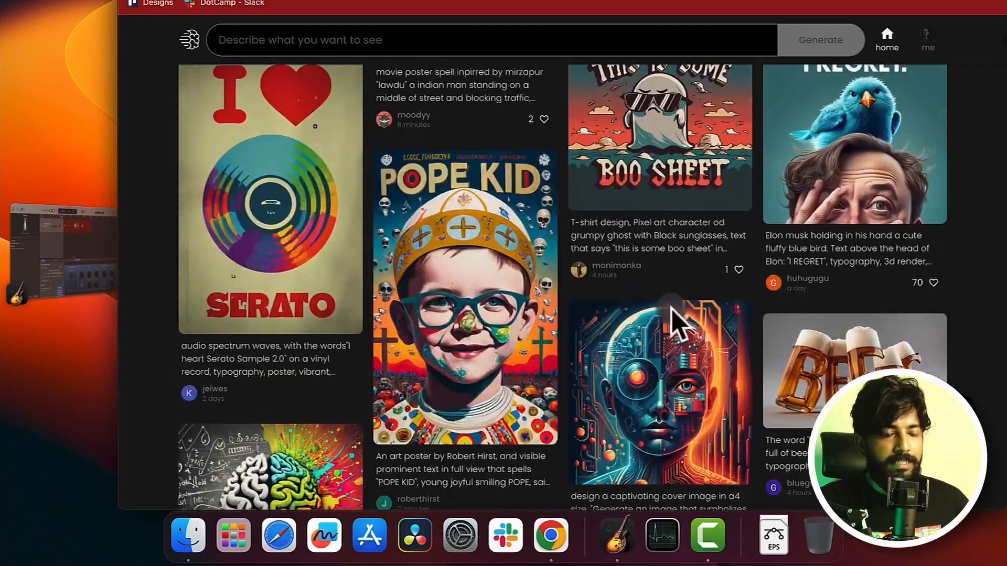
{"action": "scroll", "coordinate": [676, 326], "scroll_direction": "up", "scroll_amount": 6}
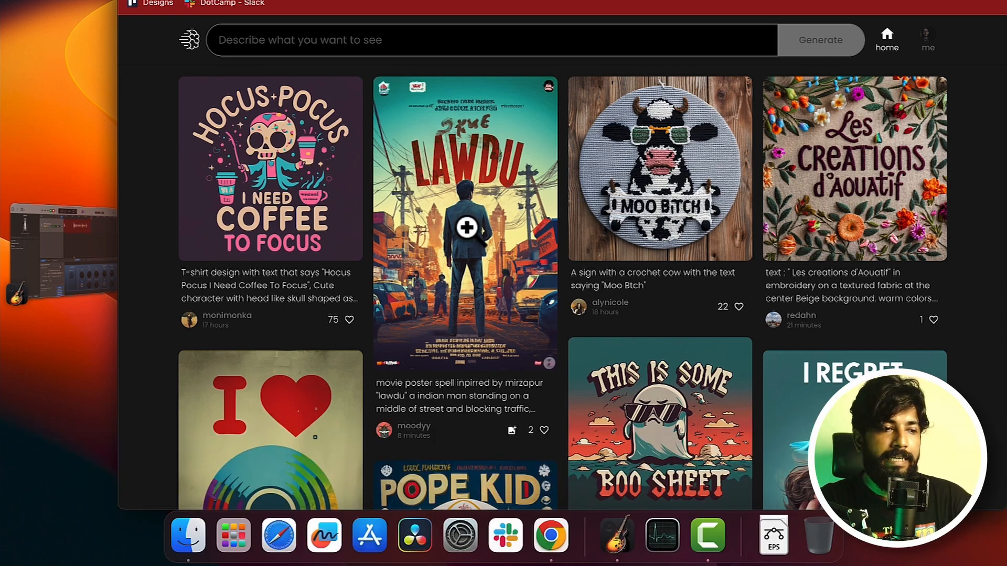
{"action": "left_click", "coordinate": [303, 194]}
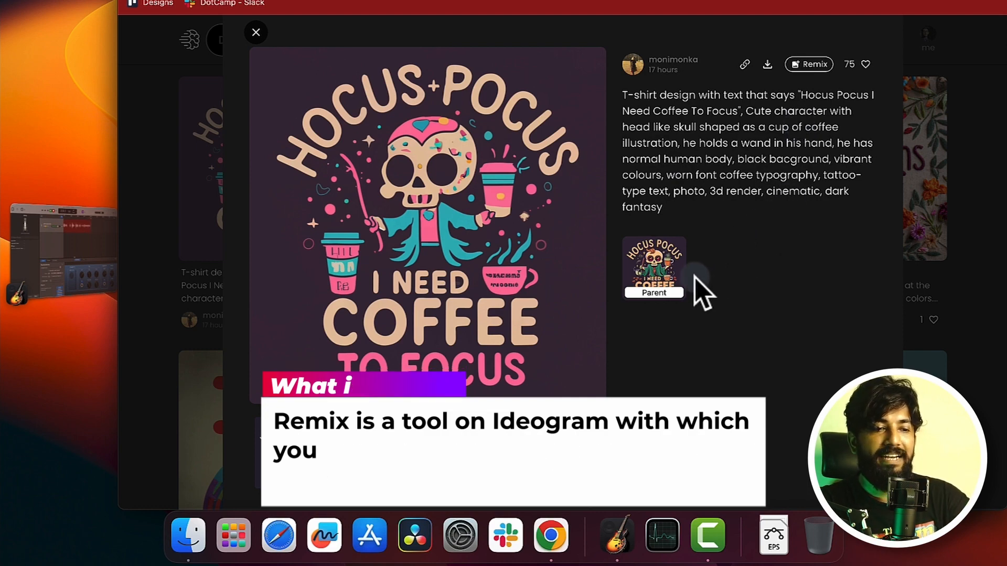
{"action": "key", "text": "Escape"}
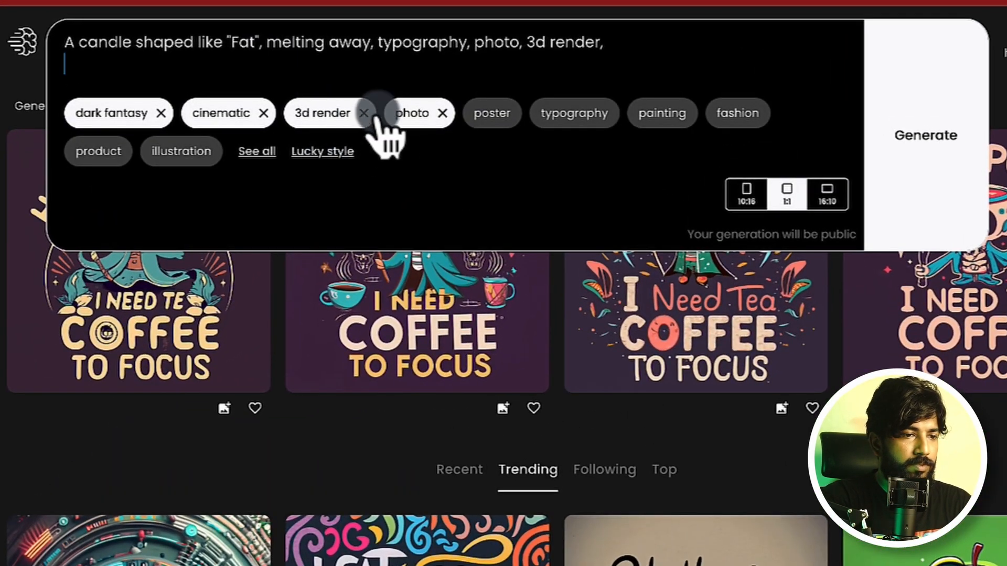
- Remove the photo, dark fantasy and cinematic styles, add typography beside 3d render, and generate the melting "Fat" candle images
{"action": "left_click", "coordinate": [440, 115]}
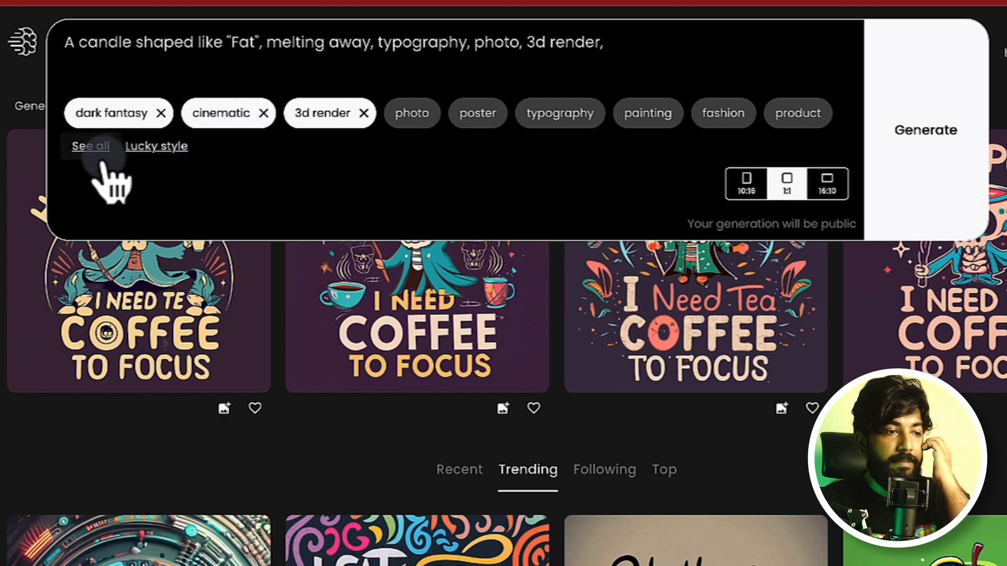
{"action": "left_click", "coordinate": [90, 147]}
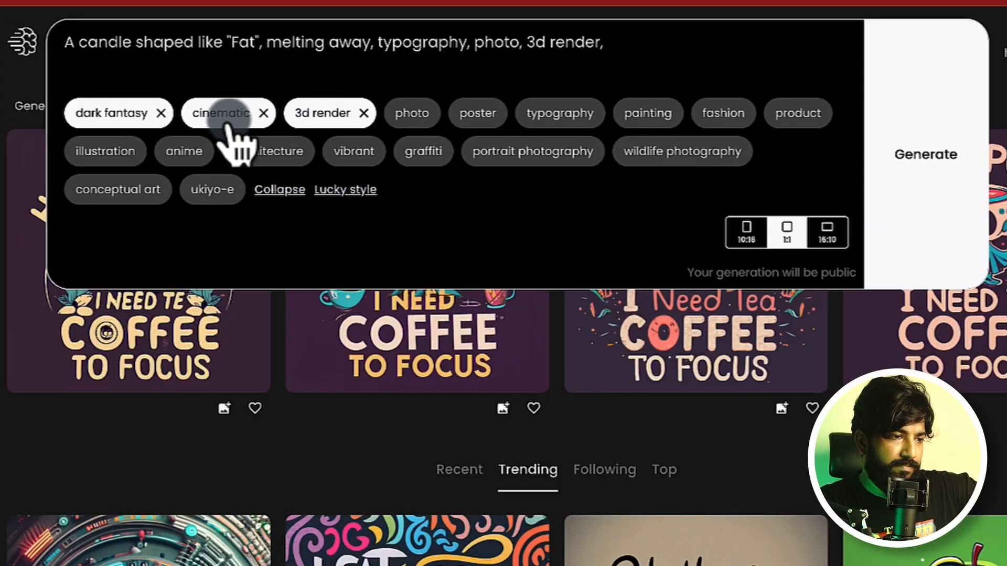
{"action": "left_click", "coordinate": [161, 114]}
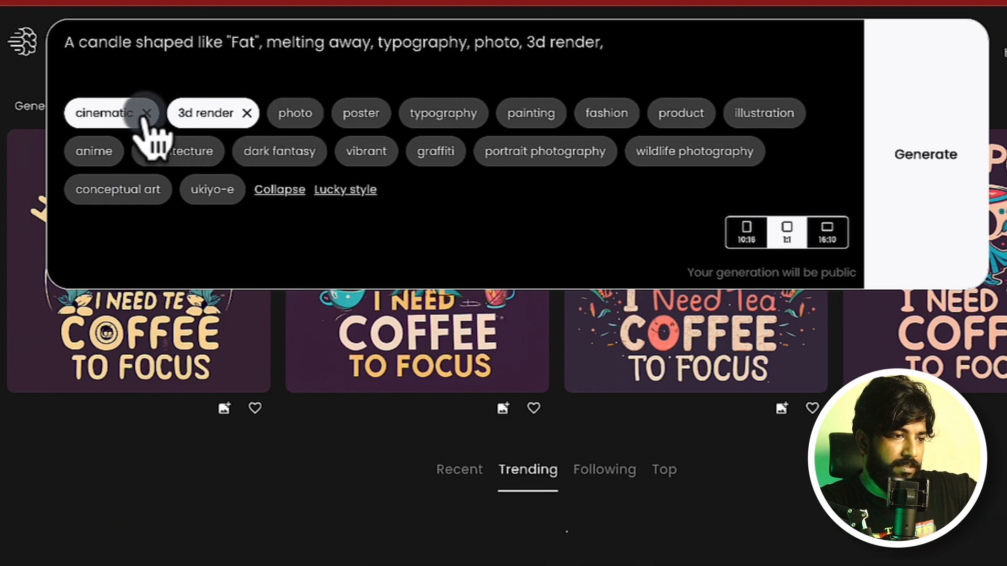
{"action": "left_click", "coordinate": [145, 114]}
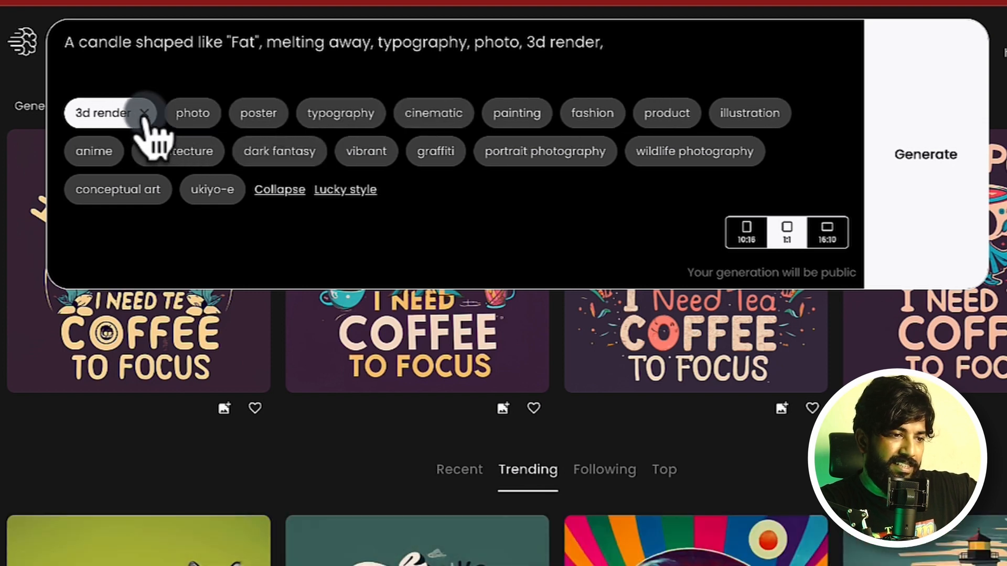
{"action": "left_click", "coordinate": [332, 119]}
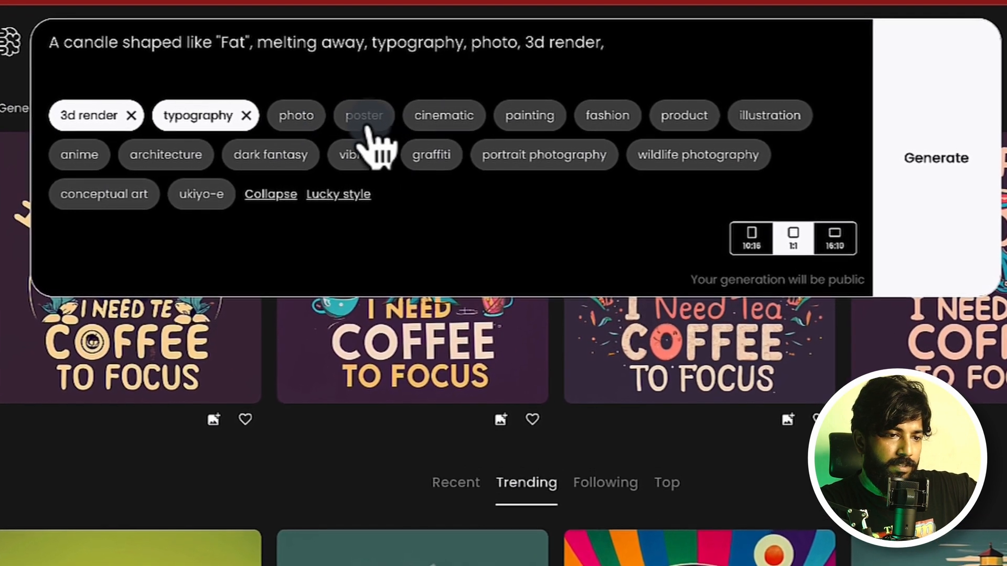
{"action": "left_click", "coordinate": [944, 174]}
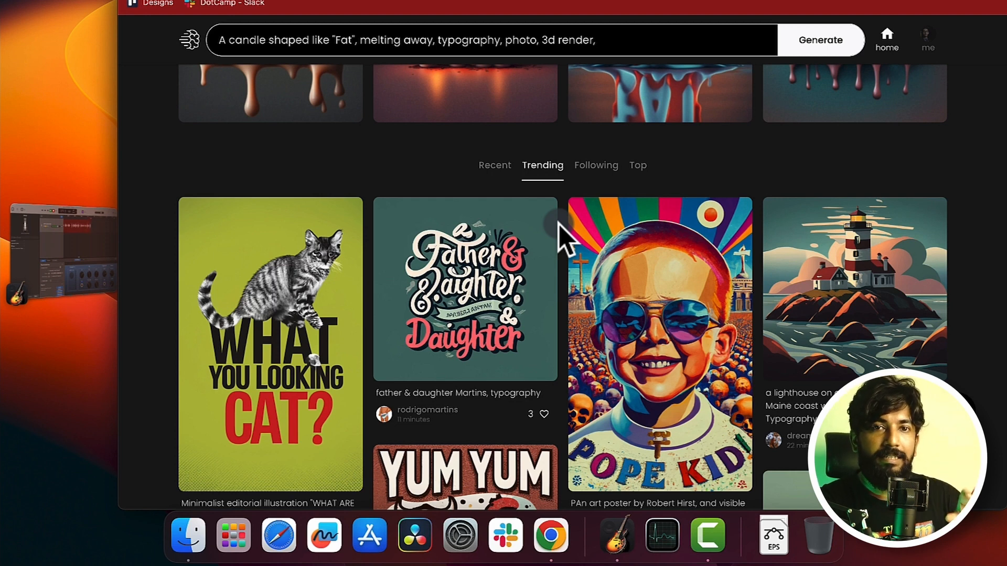
- Generate a black pen sketch of two ghosts floating in the air with "Good Morning Bangladesh" between them, using typography and illustration styles
{"action": "scroll", "coordinate": [561, 236], "scroll_direction": "up", "scroll_amount": 5}
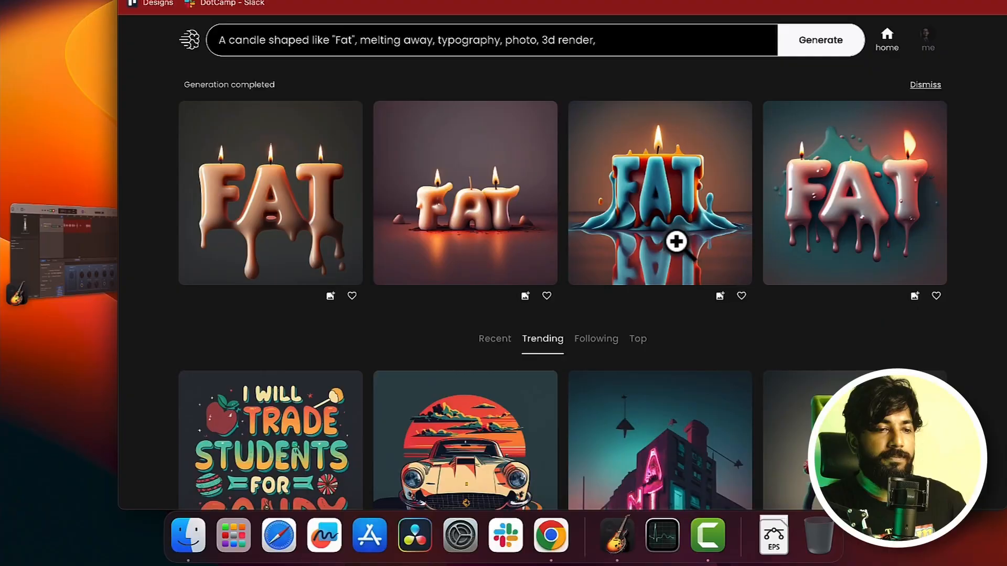
{"action": "scroll", "coordinate": [675, 238], "scroll_direction": "down", "scroll_amount": 10}
{"action": "scroll", "coordinate": [659, 302], "scroll_direction": "up", "scroll_amount": 8}
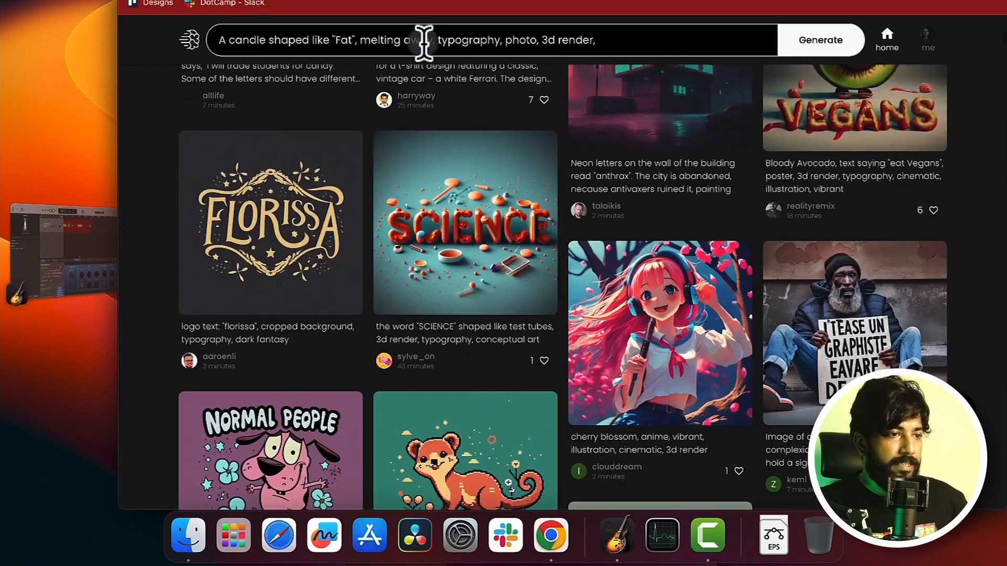
{"action": "scroll", "coordinate": [465, 26], "scroll_direction": "up", "scroll_amount": 10}
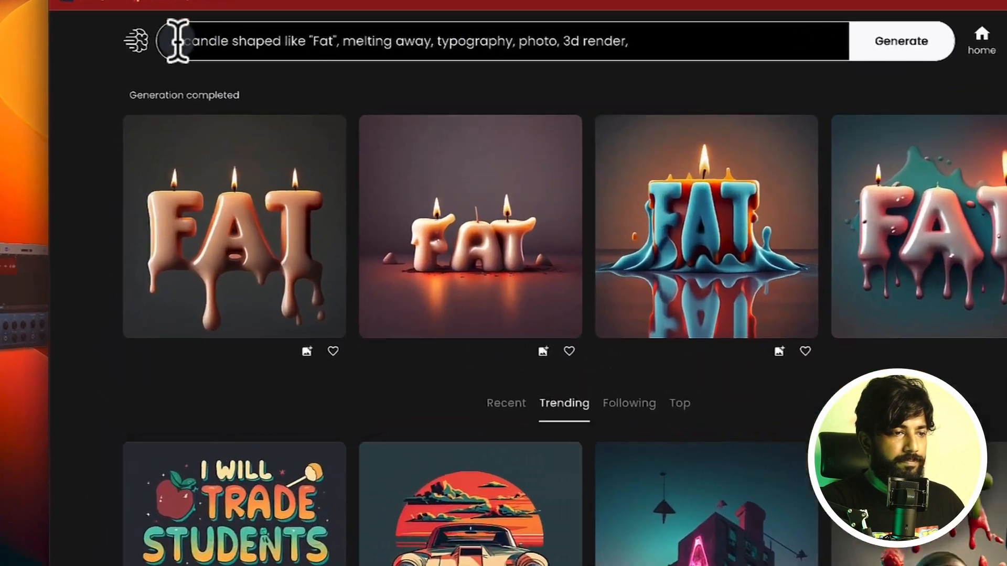
{"action": "left_click", "coordinate": [177, 40]}
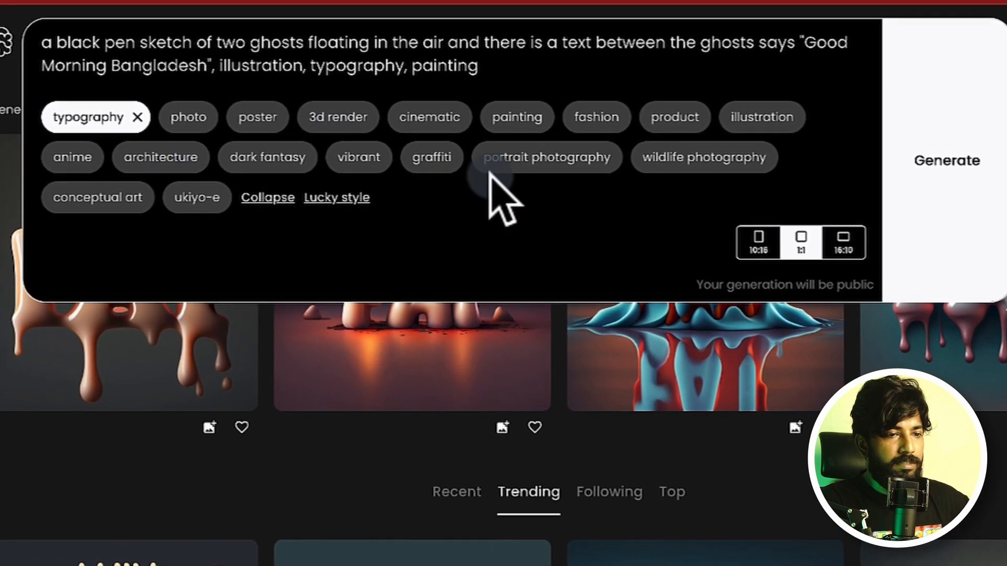
{"action": "left_click", "coordinate": [730, 126]}
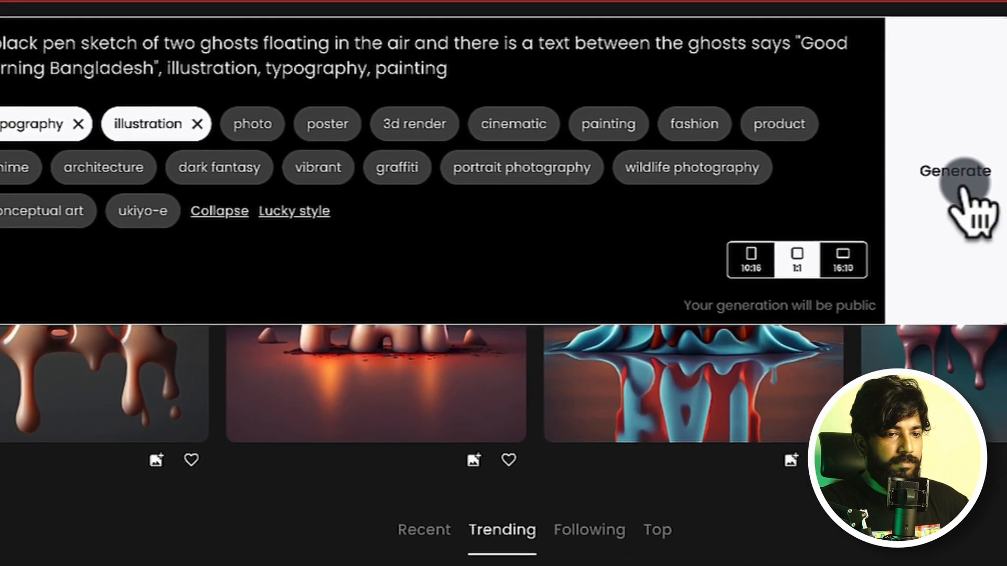
{"action": "left_click", "coordinate": [1005, 202]}
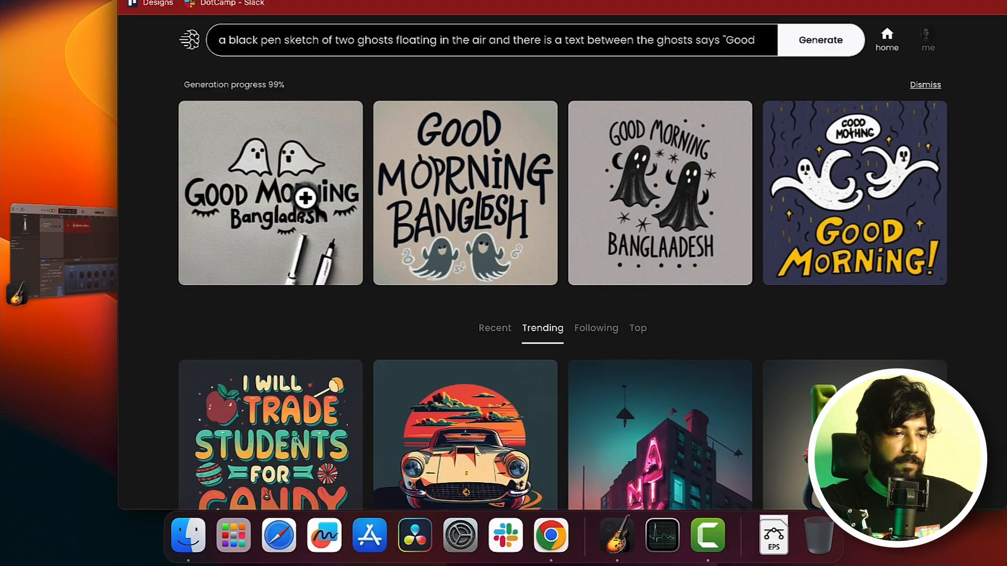
- View the generated "Good Morning Bangladesh" ghost images one by one at full size
{"action": "left_click", "coordinate": [305, 198]}
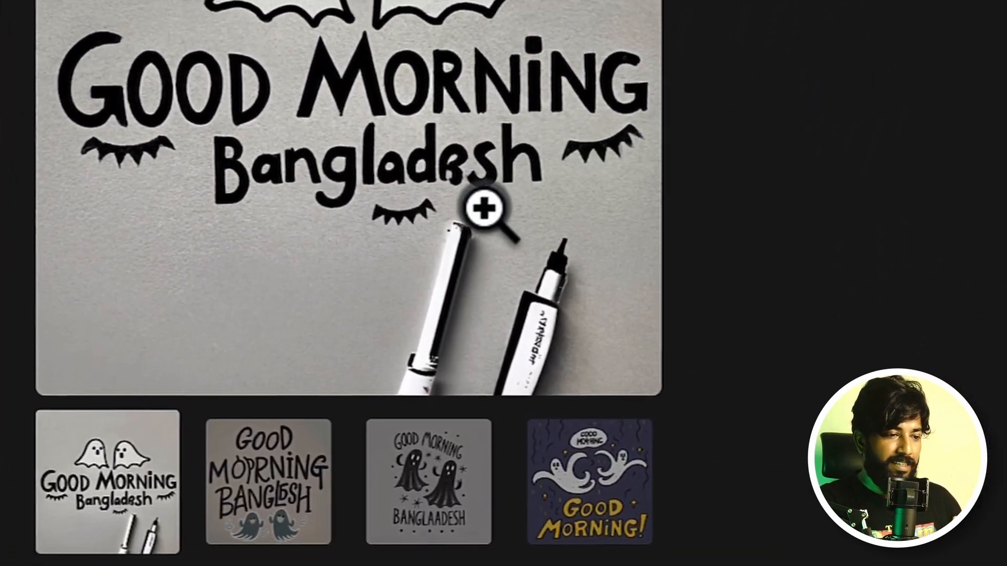
{"action": "left_click", "coordinate": [414, 519]}
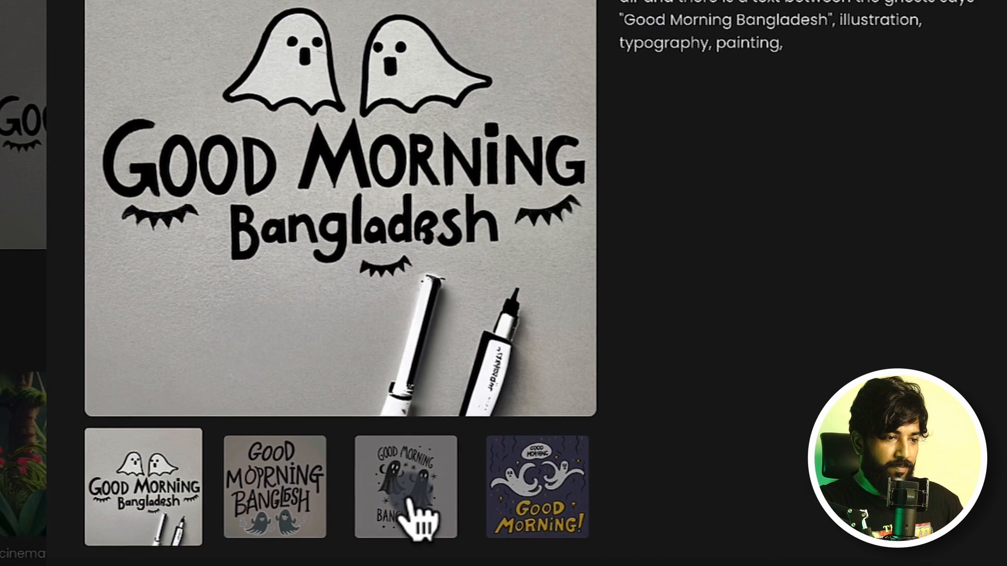
{"action": "left_click", "coordinate": [305, 535]}
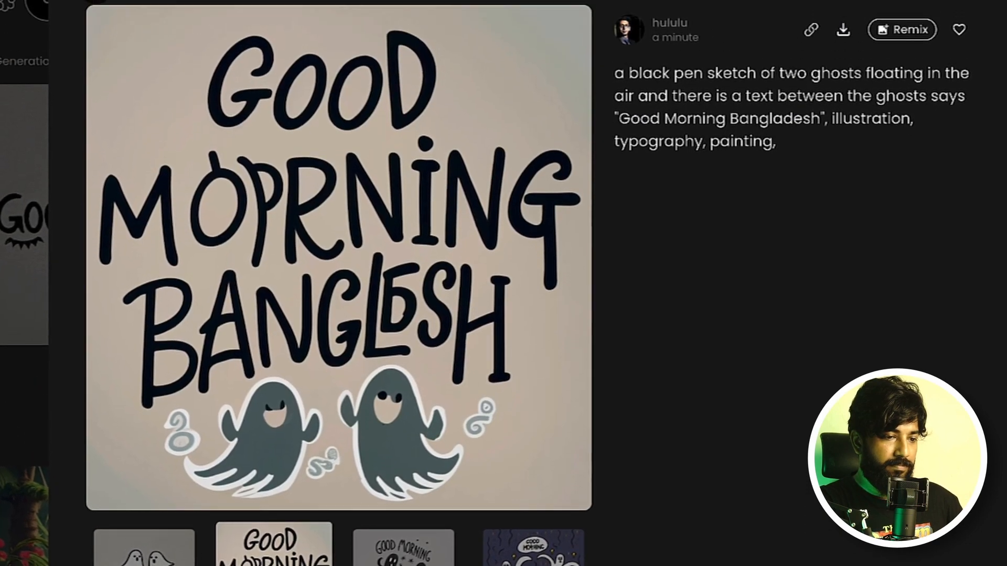
{"action": "left_click", "coordinate": [533, 548]}
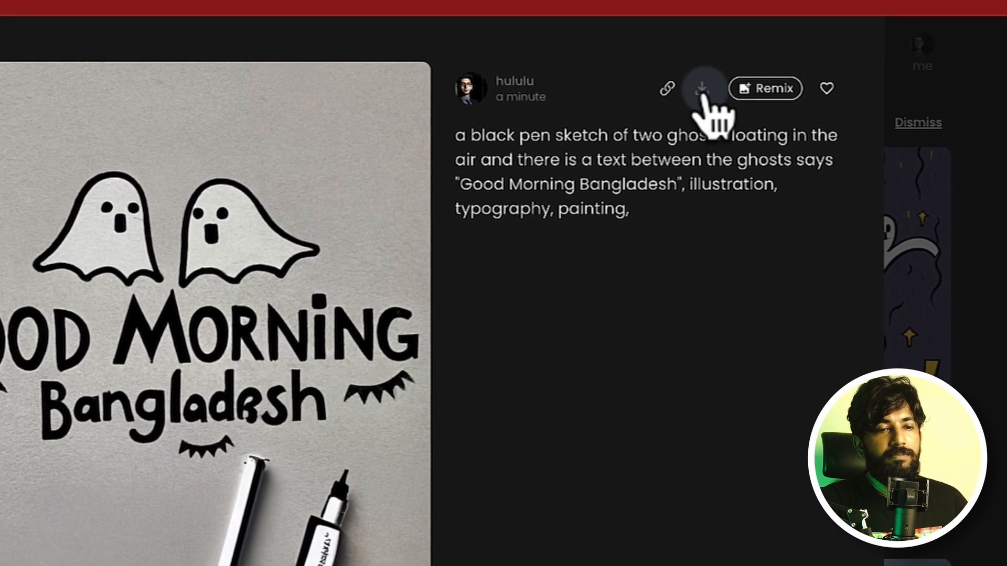
- Download the "Good Morning Bangladesh" ghost image and open it for remixing
{"action": "left_click", "coordinate": [680, 99]}
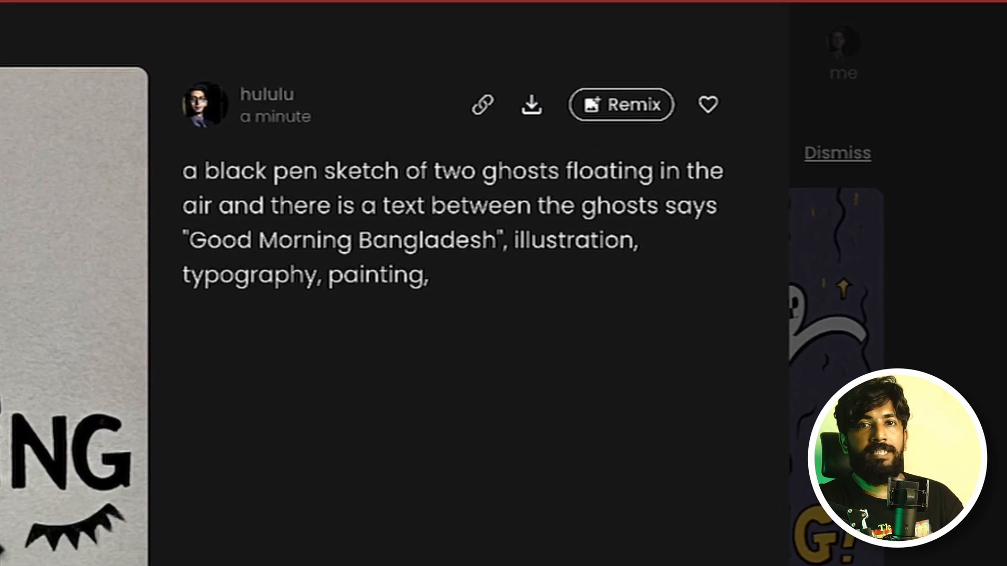
{"action": "left_click", "coordinate": [601, 110]}
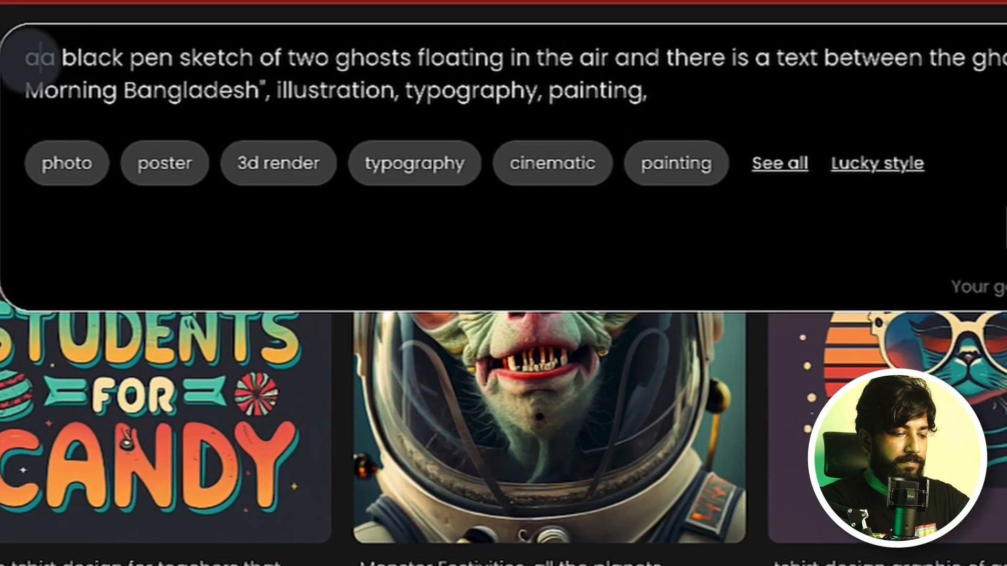
- Replace the prompt with Ironman holding an "AI DUO" placard in a busy street, and generate images using the cinematic and typography styles
{"action": "key", "text": "ctrl+a"}
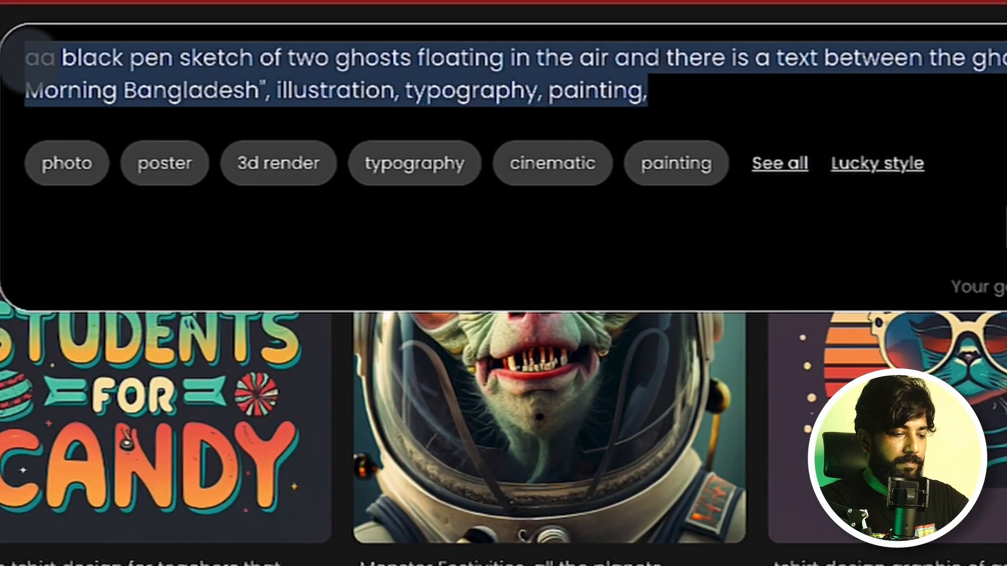
{"action": "type", "text": "Ironman holds a placard words with \"AI DUO\" in a busy street, cinematic, typography"}
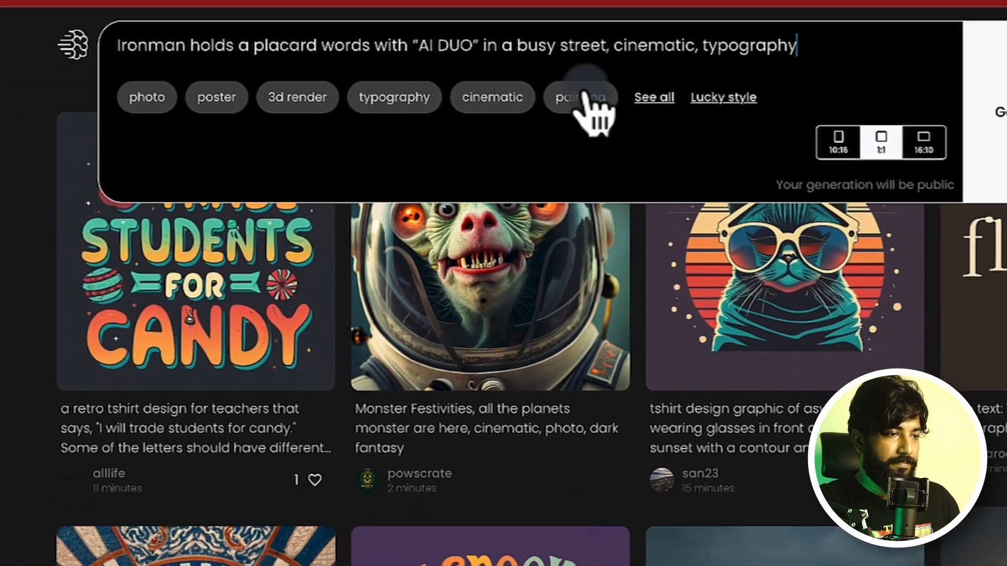
{"action": "left_click", "coordinate": [654, 97]}
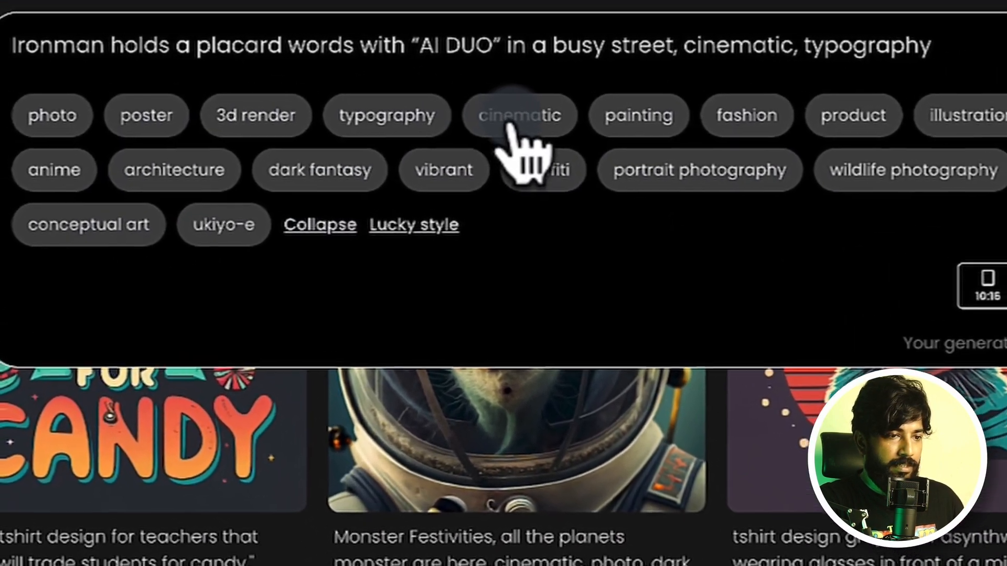
{"action": "left_click", "coordinate": [509, 129]}
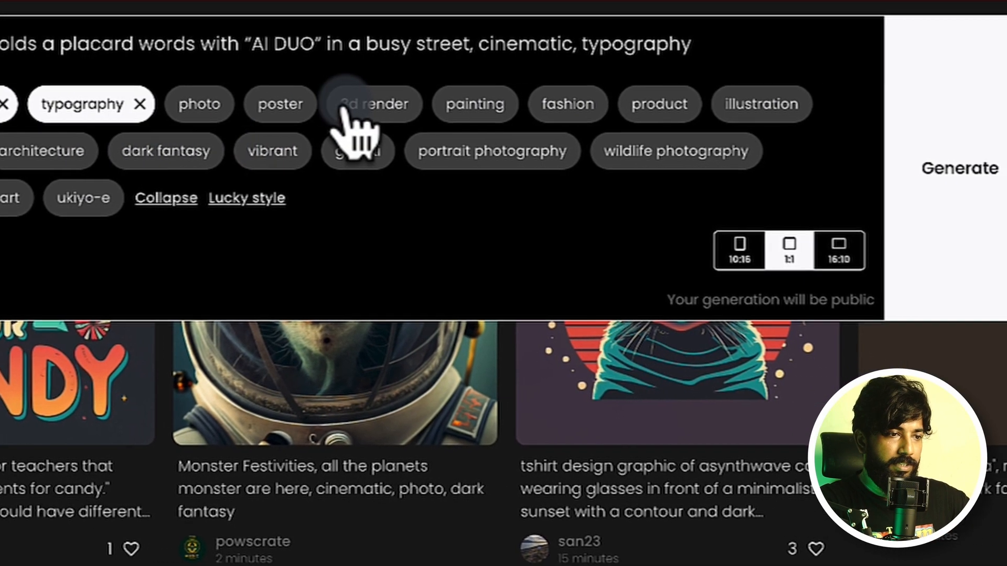
{"action": "left_click", "coordinate": [890, 146]}
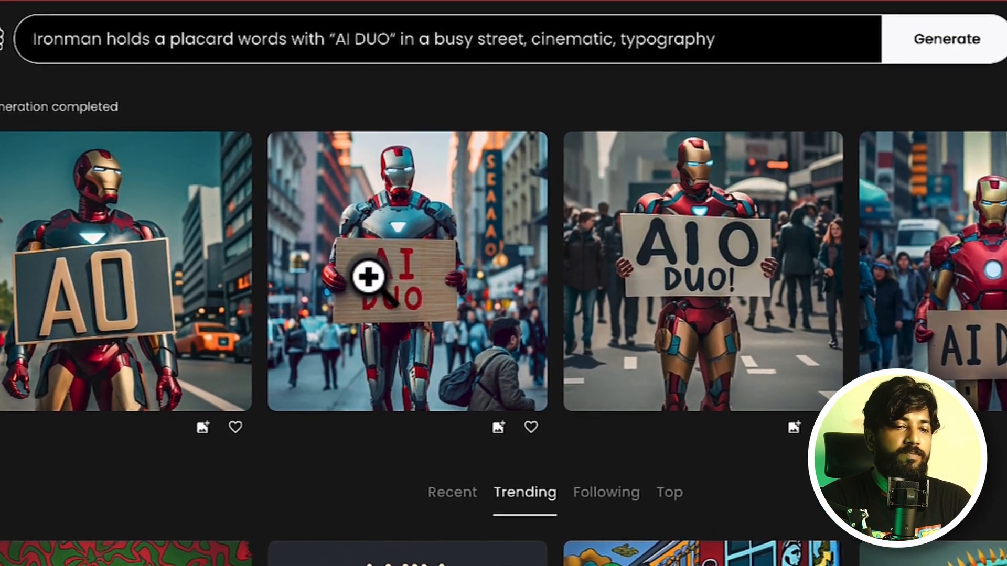
- Download the Ironman image with the red "AI DUO" lettering and view the other placard images at full size
{"action": "left_click", "coordinate": [368, 258]}
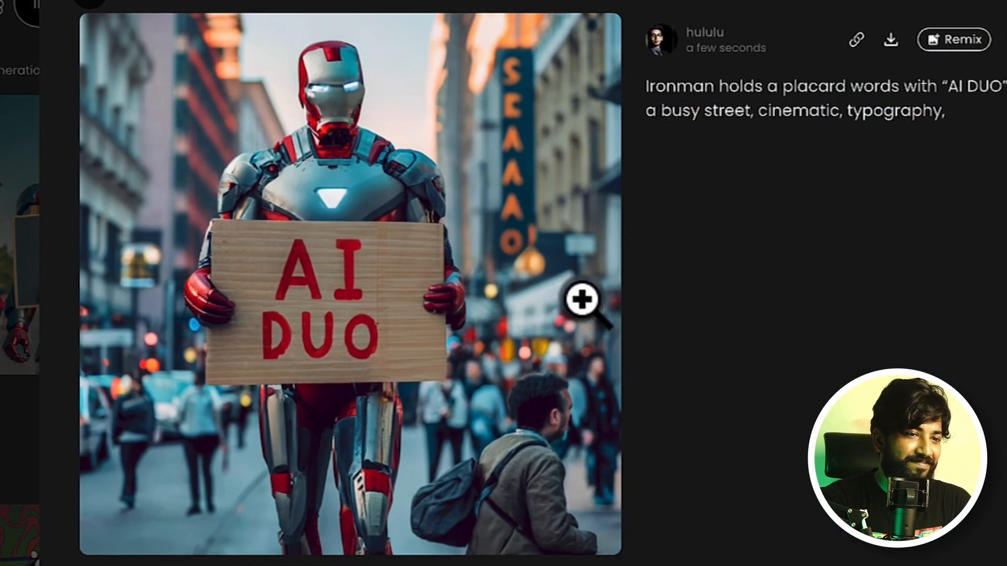
{"action": "left_click", "coordinate": [891, 41]}
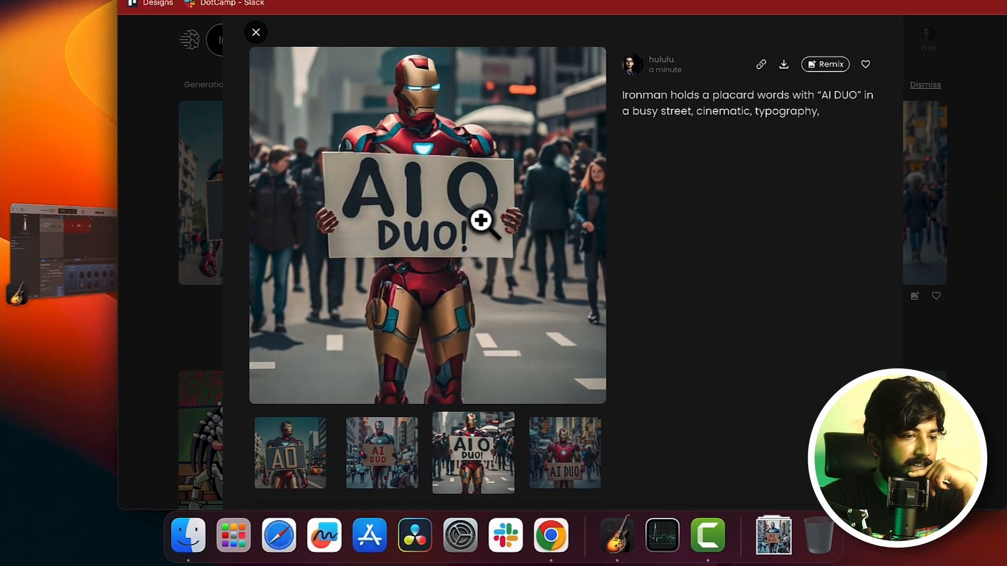
{"action": "left_click", "coordinate": [551, 450]}
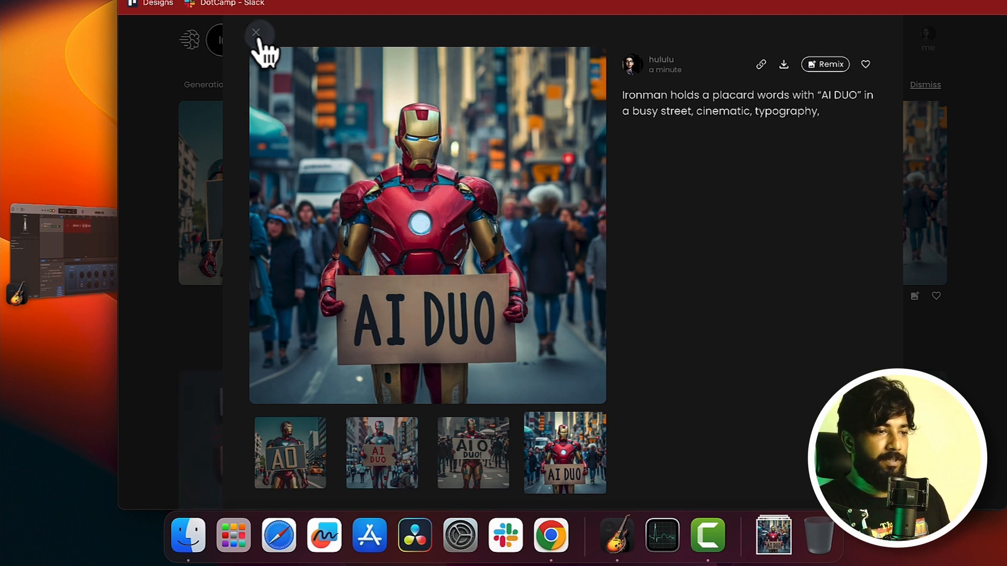
{"action": "left_click", "coordinate": [256, 32]}
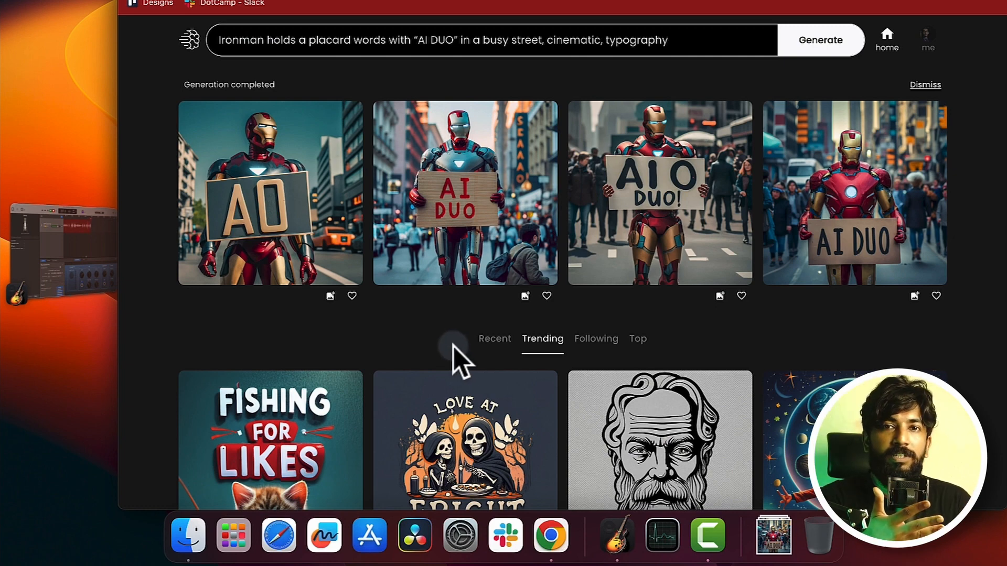
{"action": "scroll", "coordinate": [445, 351], "scroll_direction": "down", "scroll_amount": 5}
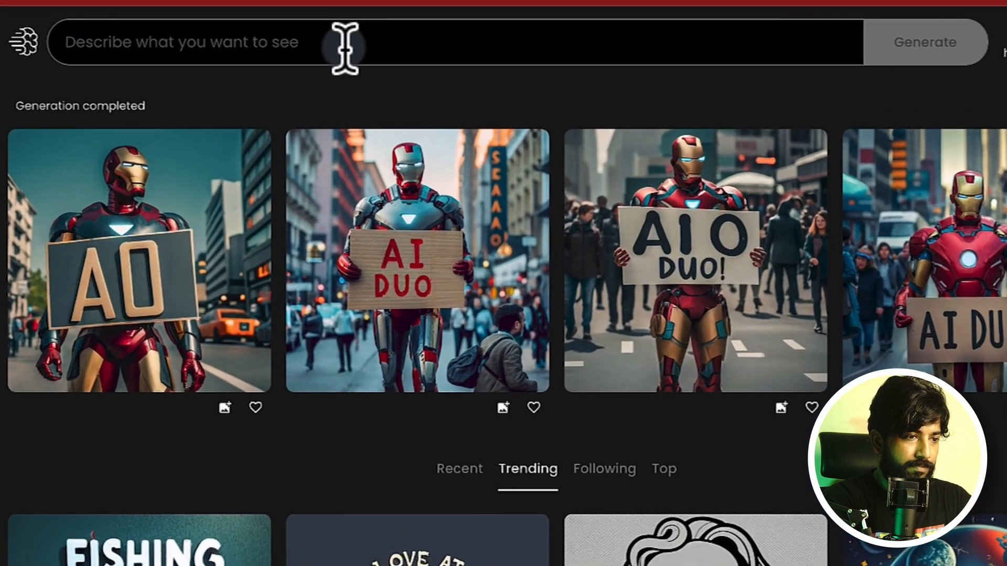
- Generate a "Good Luck AI DUO" modern typography baby elephant sticker with a white border, using typography, 3d render and illustration styles without cinematic
{"action": "type", "text": "\"Good Luck AI DUO\" Modern Typography of a baby elephant with a face white border. Its to be used as a sticker, typography"}
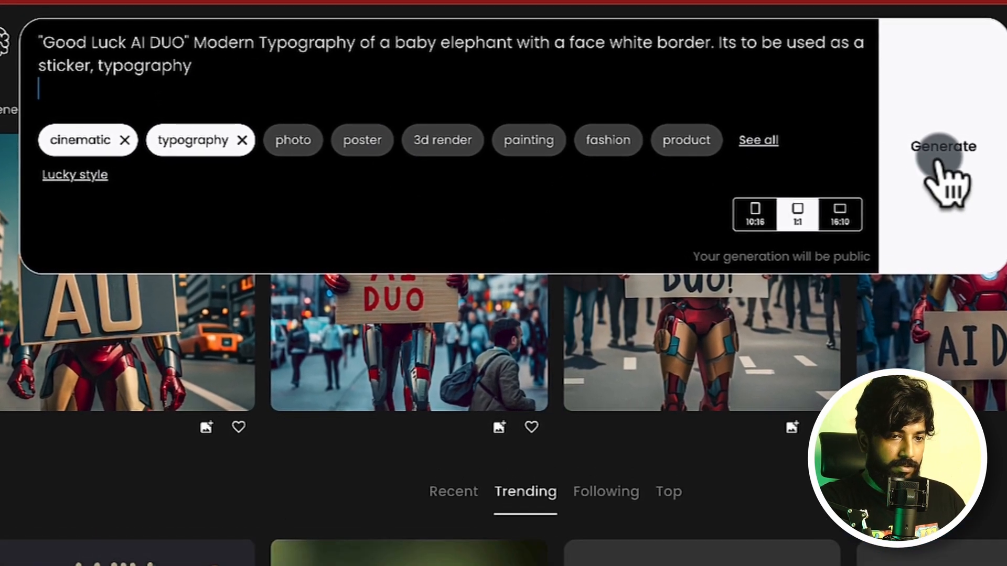
{"action": "left_click", "coordinate": [120, 140]}
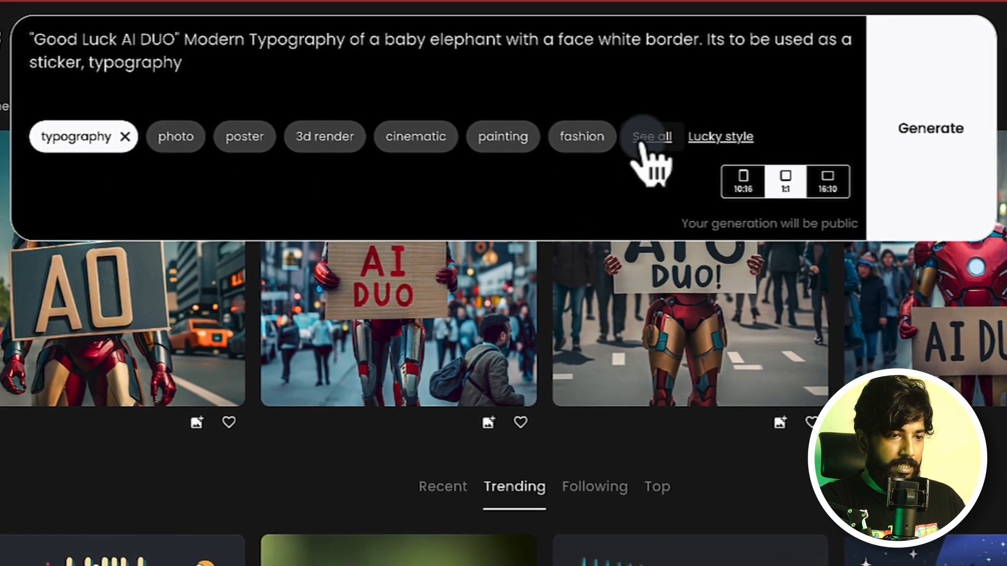
{"action": "left_click", "coordinate": [655, 139]}
{"action": "left_click", "coordinate": [315, 148]}
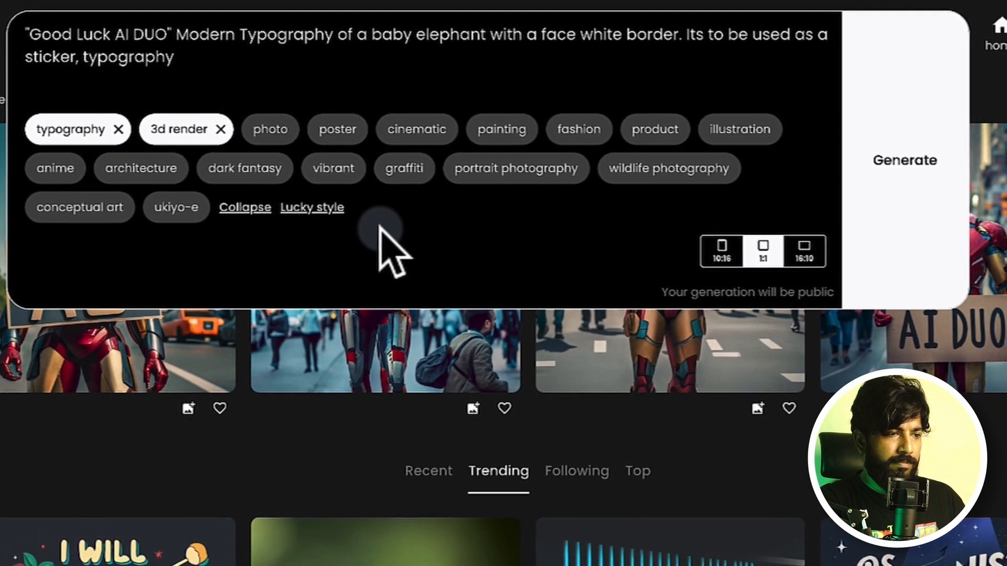
{"action": "left_click", "coordinate": [723, 137]}
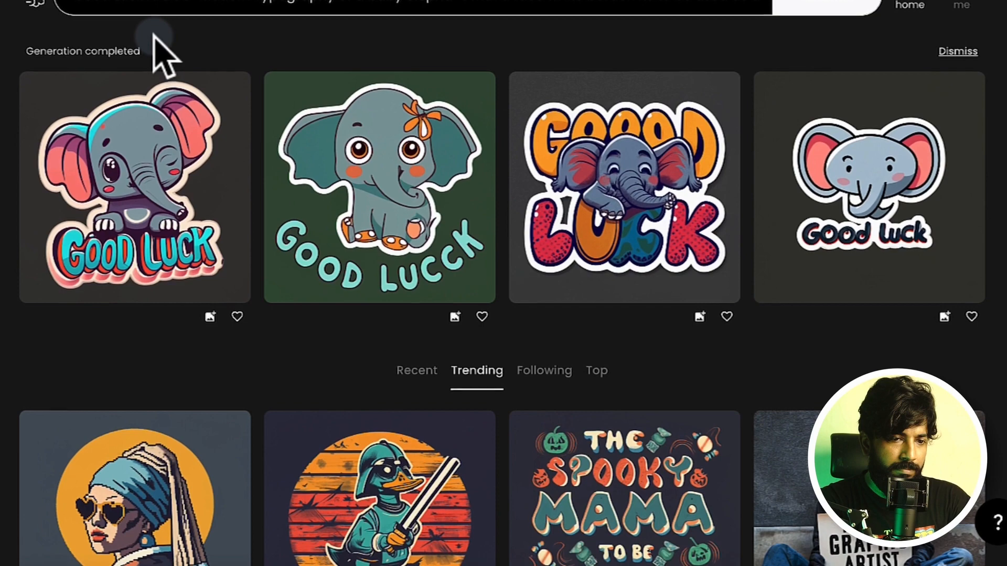
- View the first three generated "Good Luck" elephant stickers one by one at full size
{"action": "left_click", "coordinate": [198, 205]}
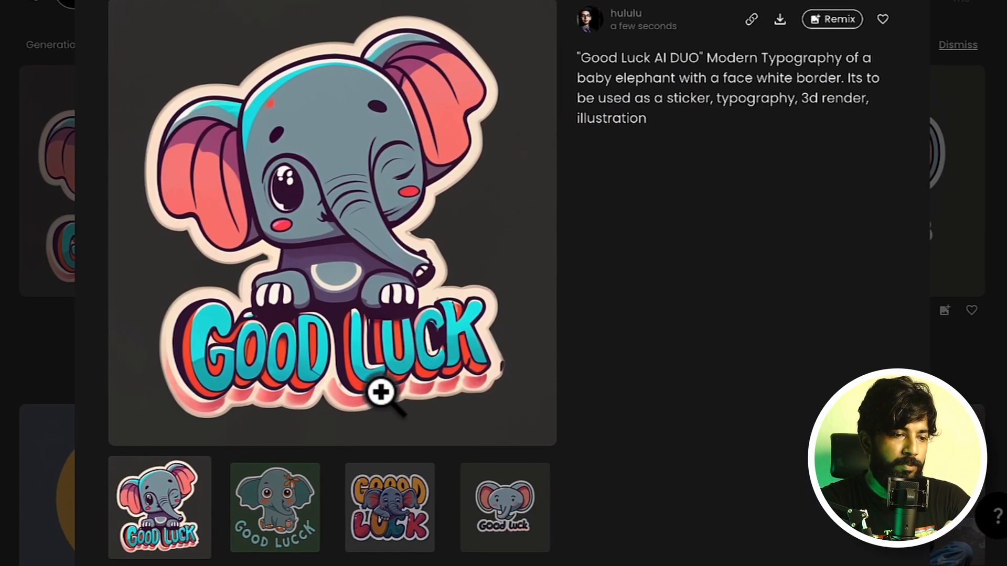
{"action": "left_click", "coordinate": [288, 517]}
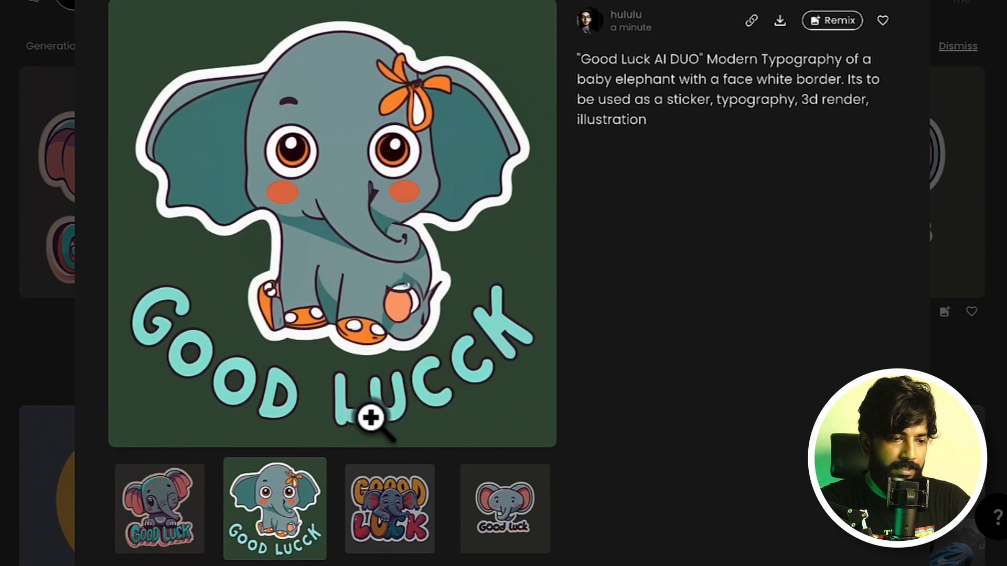
{"action": "left_click", "coordinate": [386, 522]}
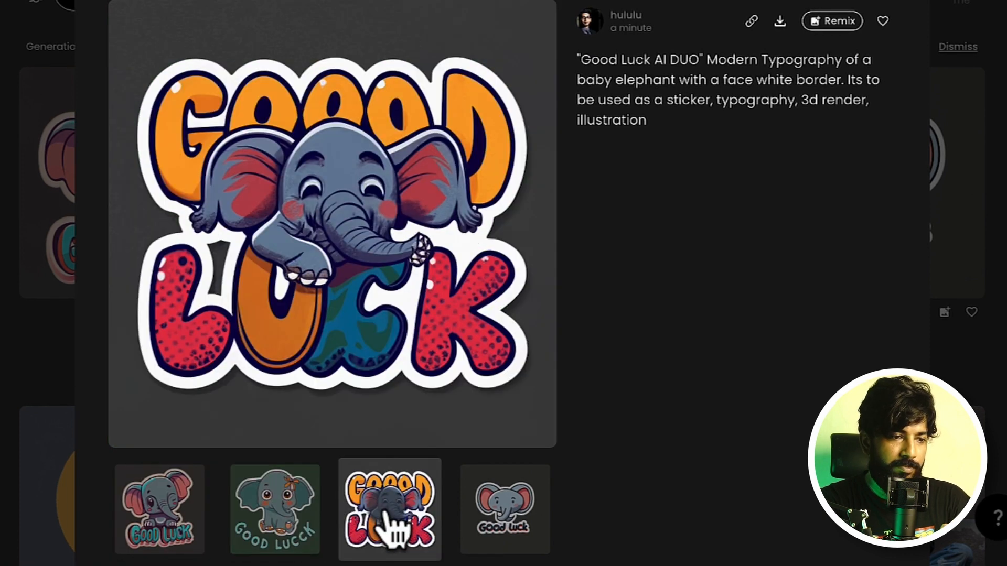
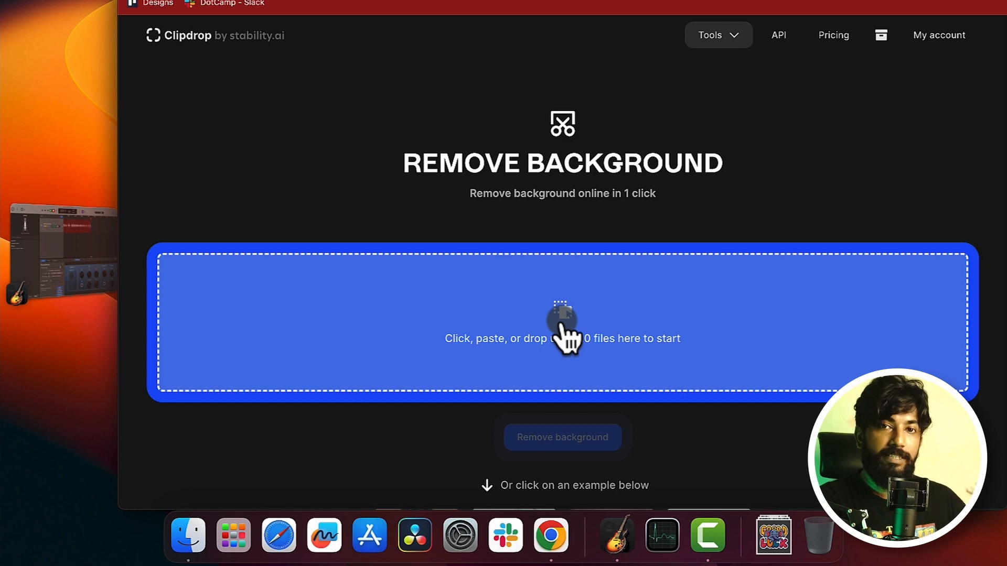
- Upload ideogram (5).jpeg to Clipdrop, remove the elephant sticker's background and download the result
{"action": "left_click", "coordinate": [564, 336]}
{"action": "left_click", "coordinate": [792, 353]}
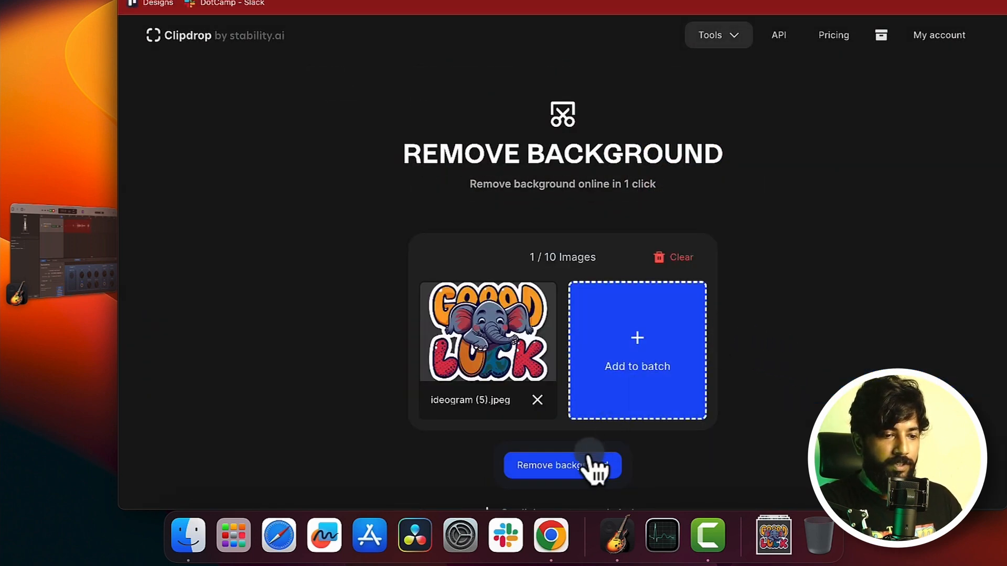
{"action": "left_click", "coordinate": [583, 467]}
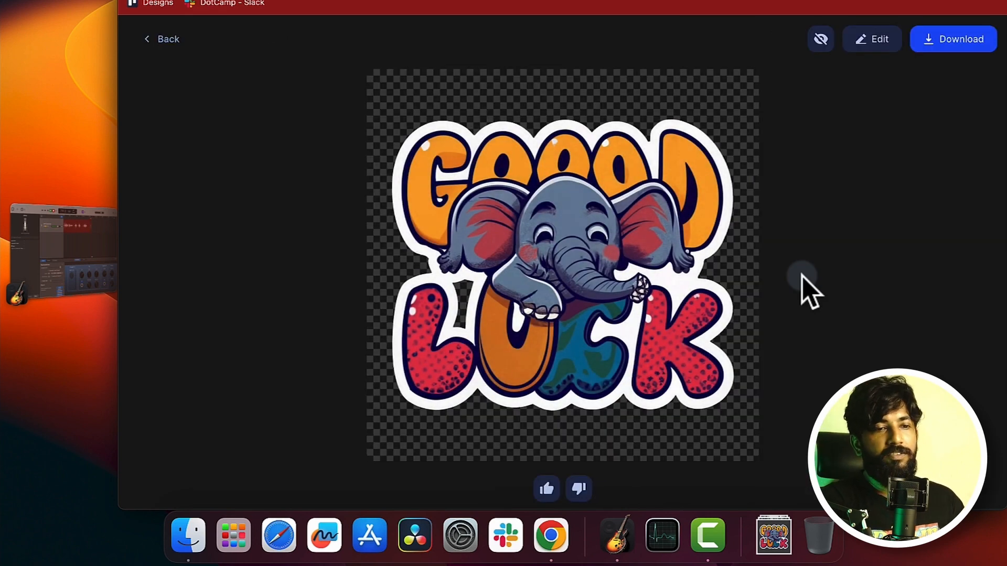
{"action": "left_click", "coordinate": [937, 40]}
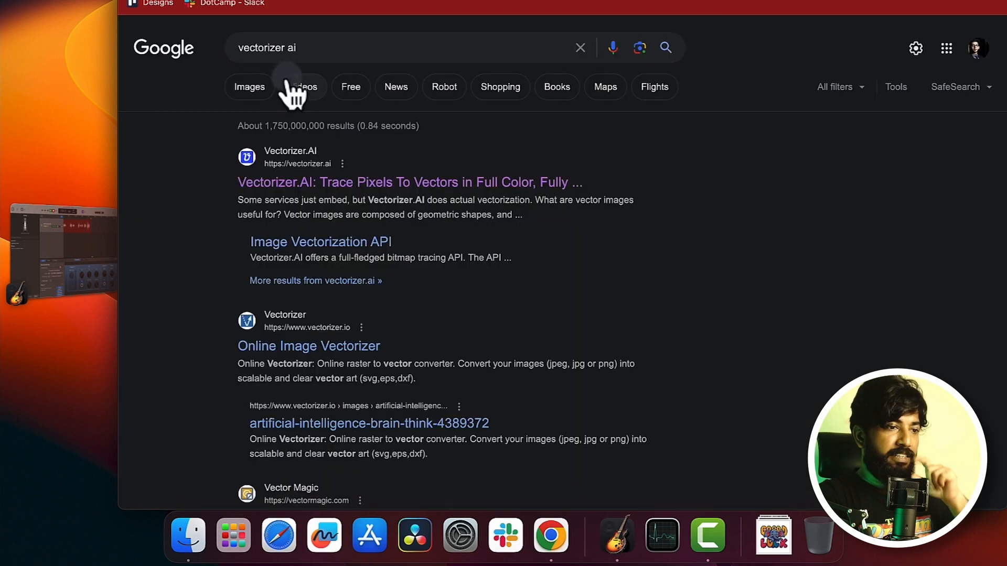
- Switch to Vectorizer.AI and vectorize the image ideogram (5)_clipdrop-background-removal.png
{"action": "left_click", "coordinate": [310, 184]}
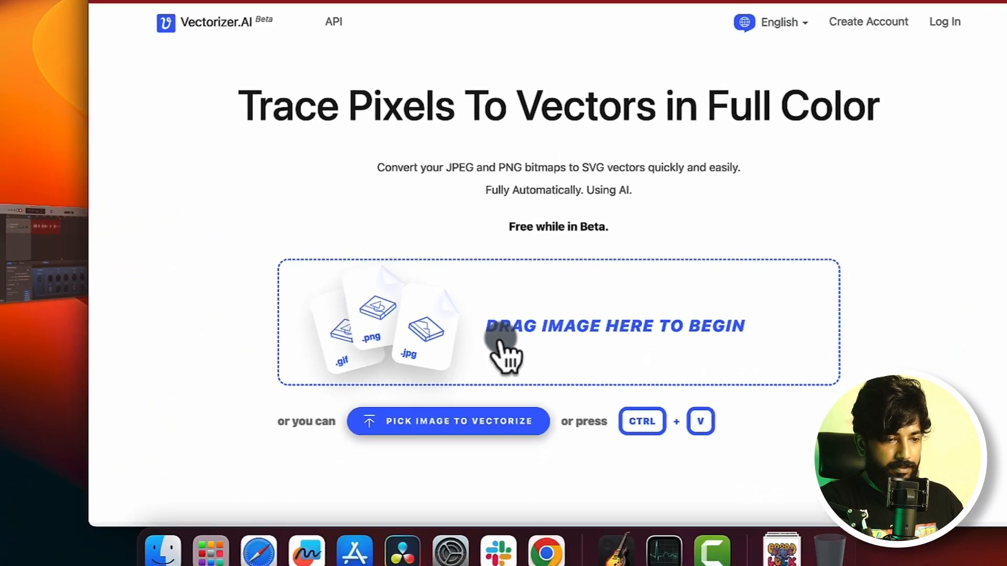
{"action": "left_click", "coordinate": [414, 367]}
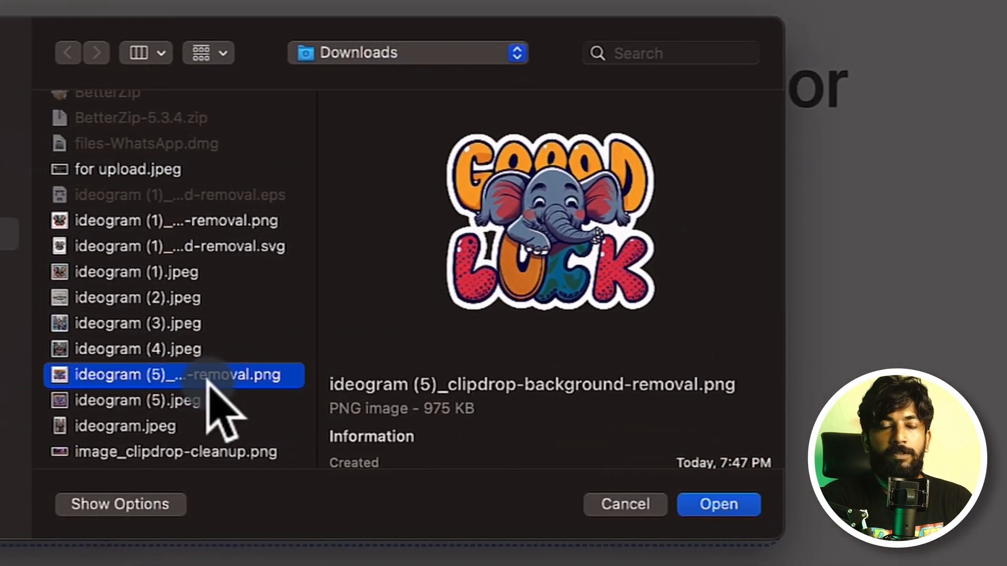
{"action": "left_click", "coordinate": [708, 504]}
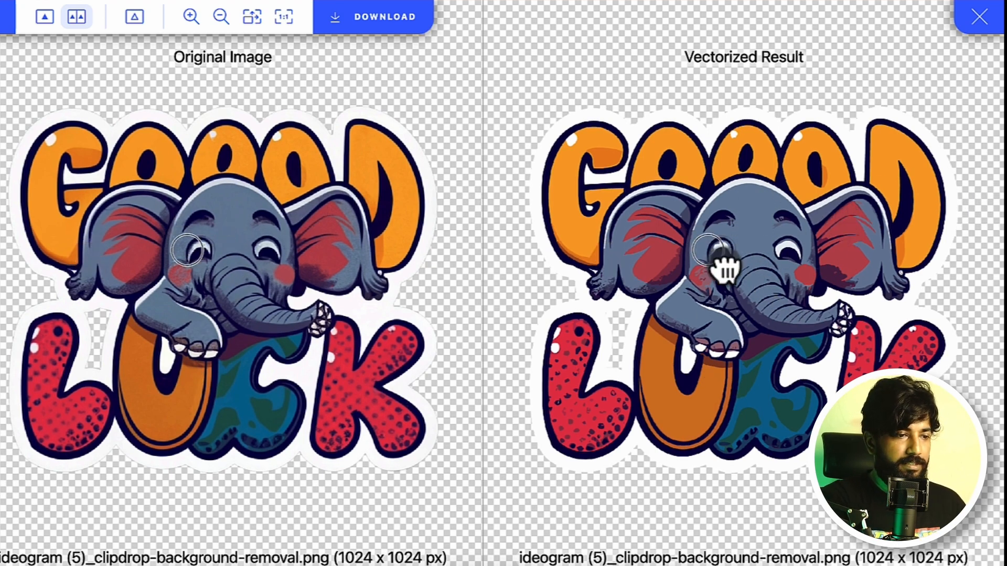
- Compare the edges and the spotted letter K of the original image with the vectorized result at close range
{"action": "scroll", "coordinate": [725, 269], "scroll_direction": "up", "scroll_amount": 3}
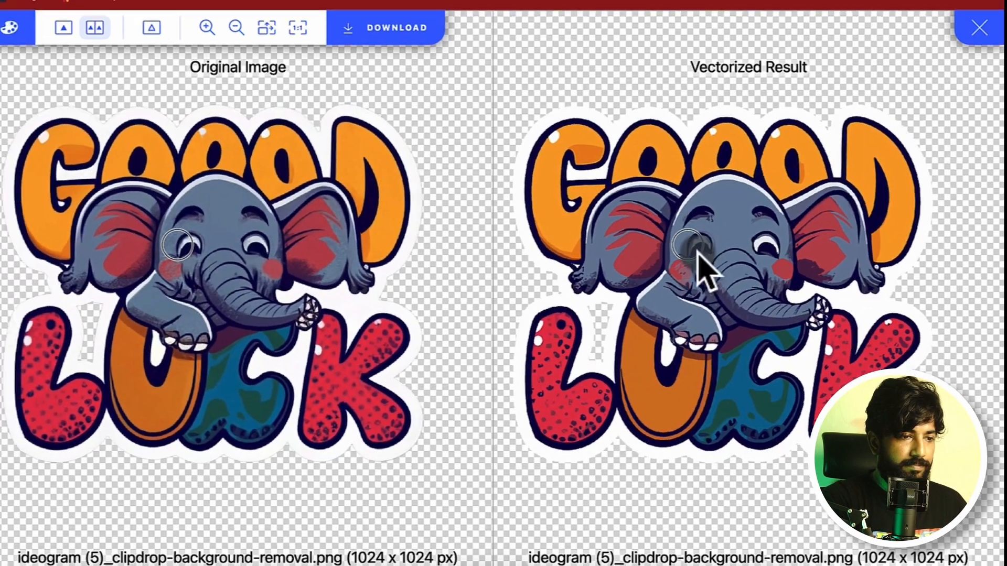
{"action": "scroll", "coordinate": [695, 238], "scroll_direction": "up", "scroll_amount": 5}
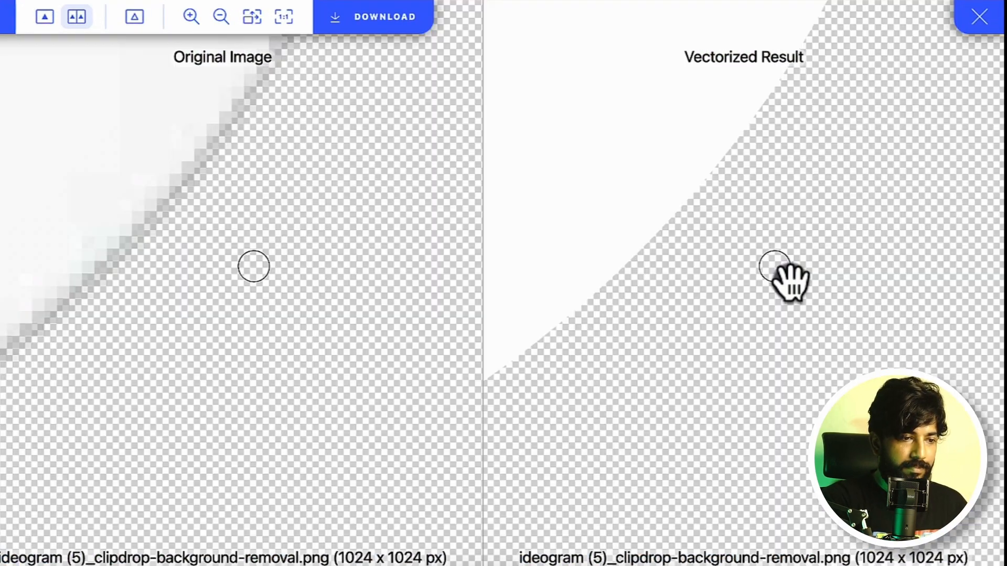
{"action": "scroll", "coordinate": [782, 270], "scroll_direction": "down", "scroll_amount": 5}
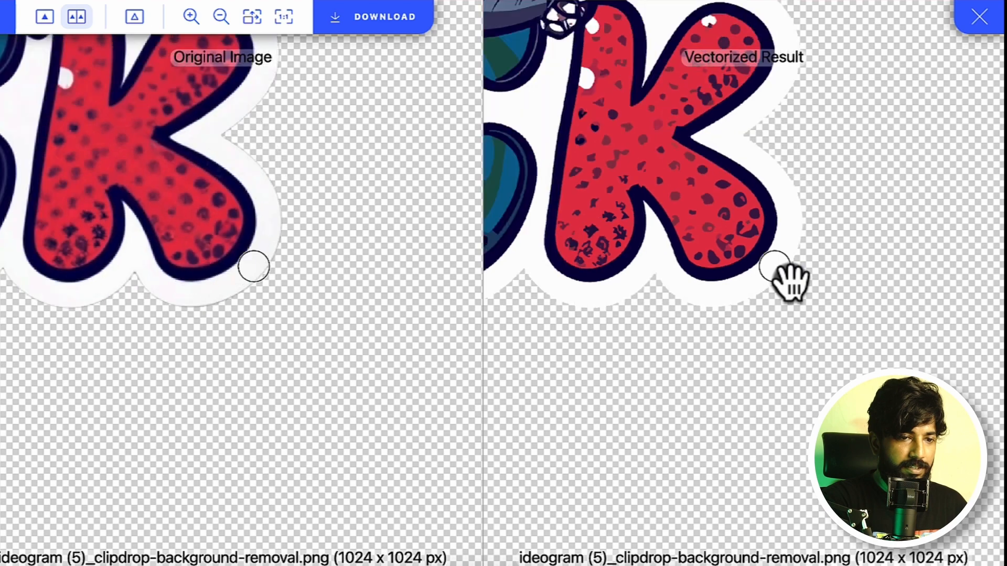
{"action": "scroll", "coordinate": [790, 278], "scroll_direction": "down", "scroll_amount": 2}
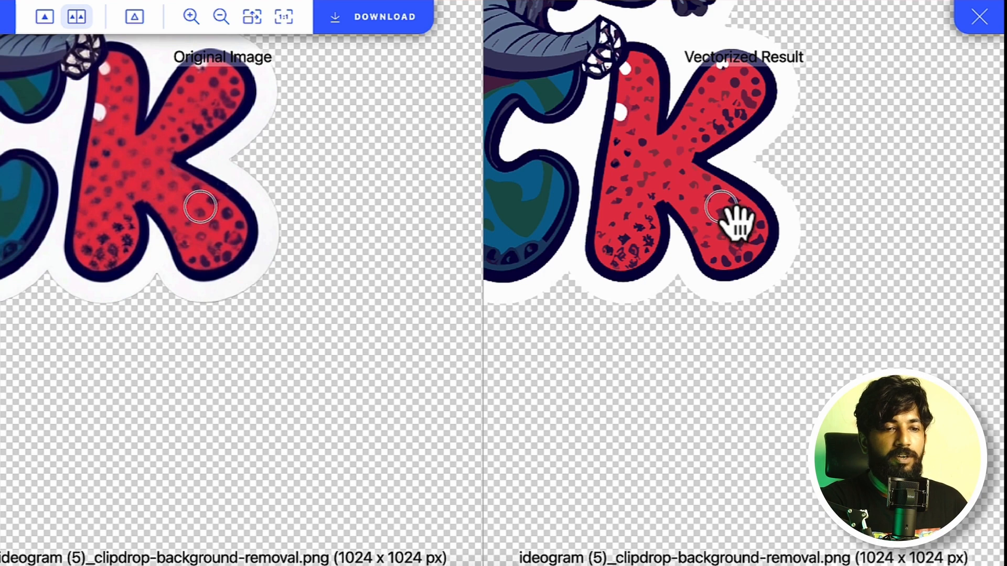
{"action": "scroll", "coordinate": [737, 221], "scroll_direction": "up", "scroll_amount": 5}
{"action": "scroll", "coordinate": [737, 220], "scroll_direction": "down", "scroll_amount": 10}
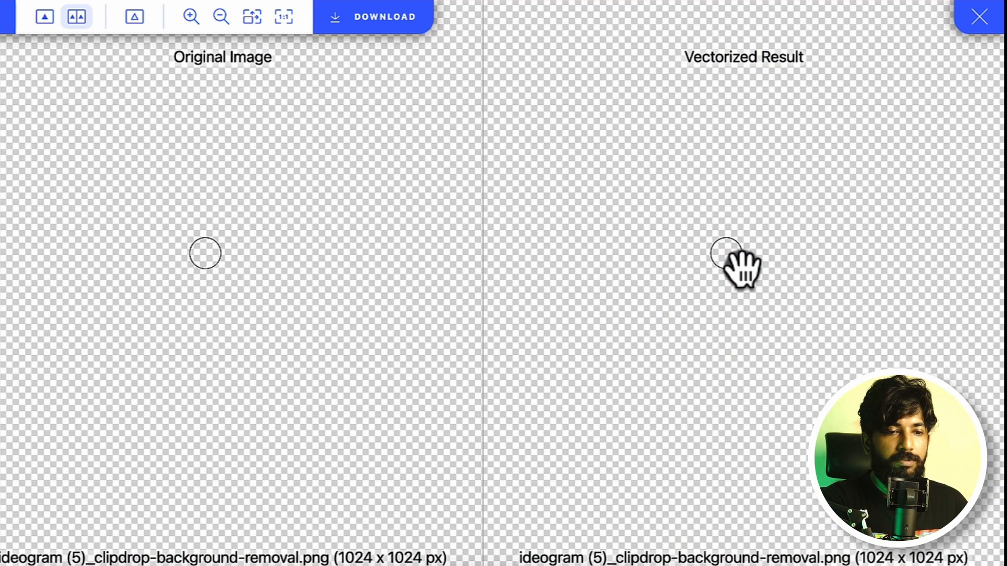
{"action": "scroll", "coordinate": [740, 268], "scroll_direction": "up", "scroll_amount": 15}
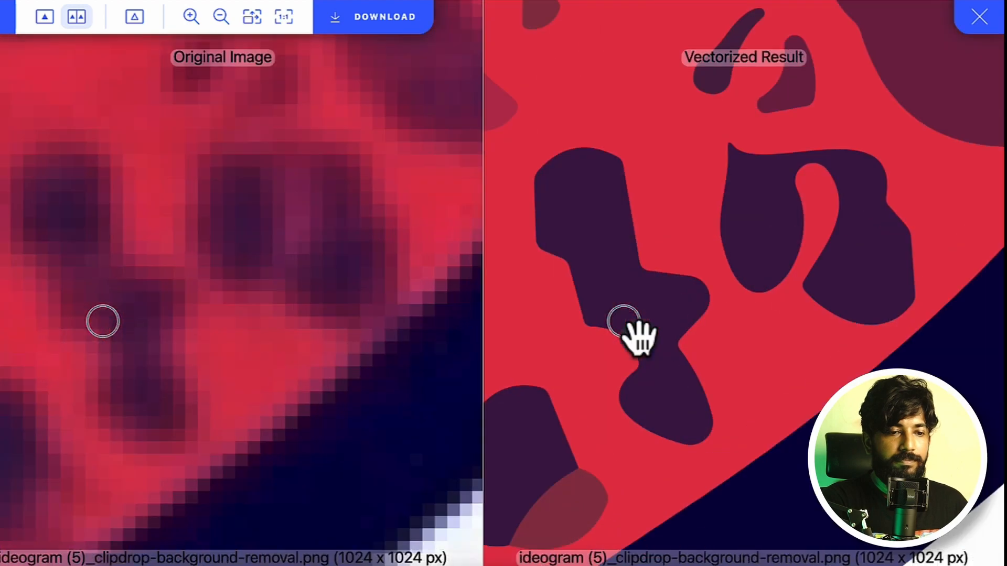
{"action": "scroll", "coordinate": [624, 321], "scroll_direction": "down", "scroll_amount": 8}
{"action": "scroll", "coordinate": [703, 306], "scroll_direction": "up", "scroll_amount": 7}
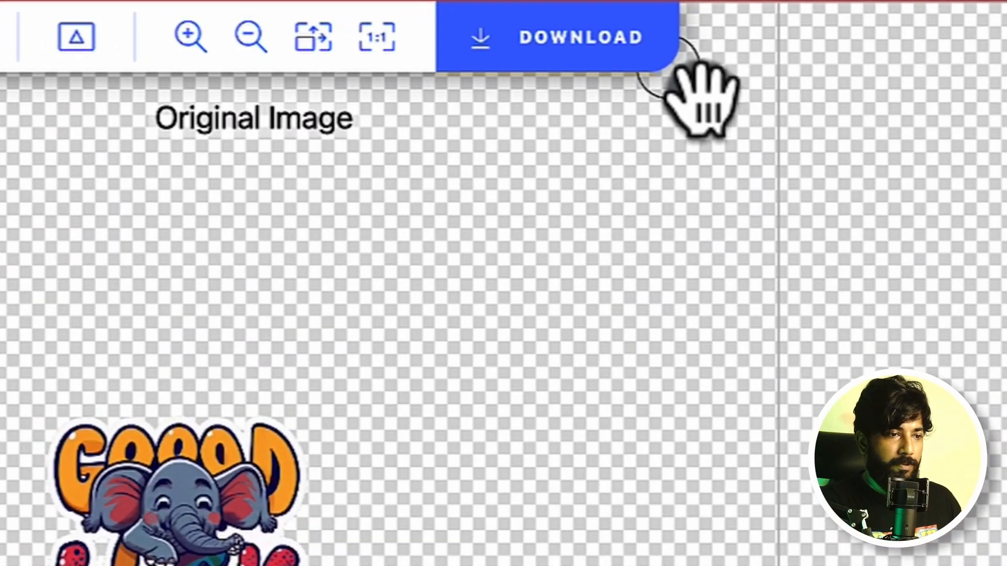
- Open the download options for the vectorized sticker and choose the SVG file format
{"action": "left_click", "coordinate": [587, 52]}
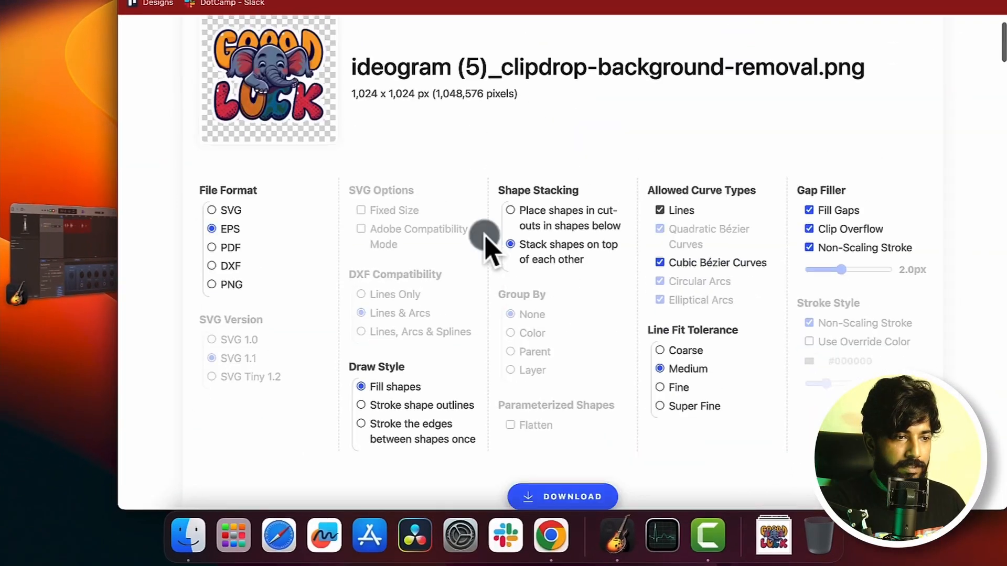
{"action": "scroll", "coordinate": [483, 247], "scroll_direction": "down", "scroll_amount": 3}
{"action": "scroll", "coordinate": [483, 247], "scroll_direction": "down", "scroll_amount": 2}
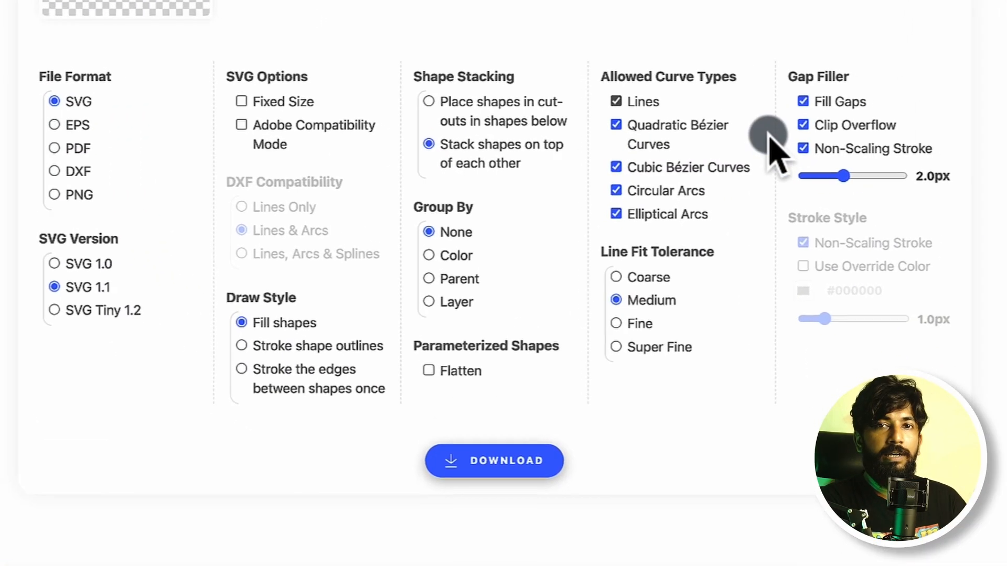
- Change the download file format of the vectorized sticker to EPS
{"action": "left_click", "coordinate": [823, 142]}
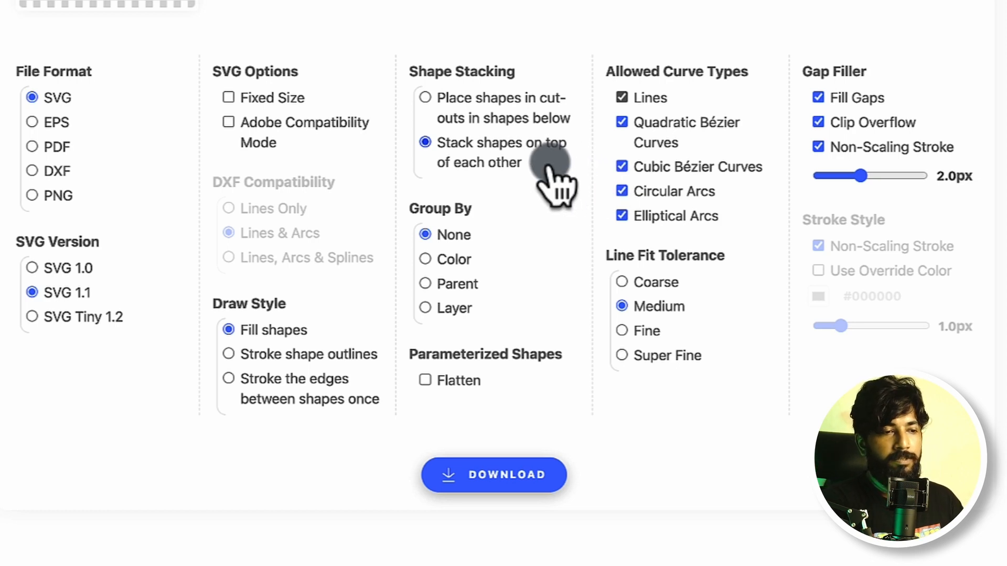
{"action": "left_click", "coordinate": [31, 122]}
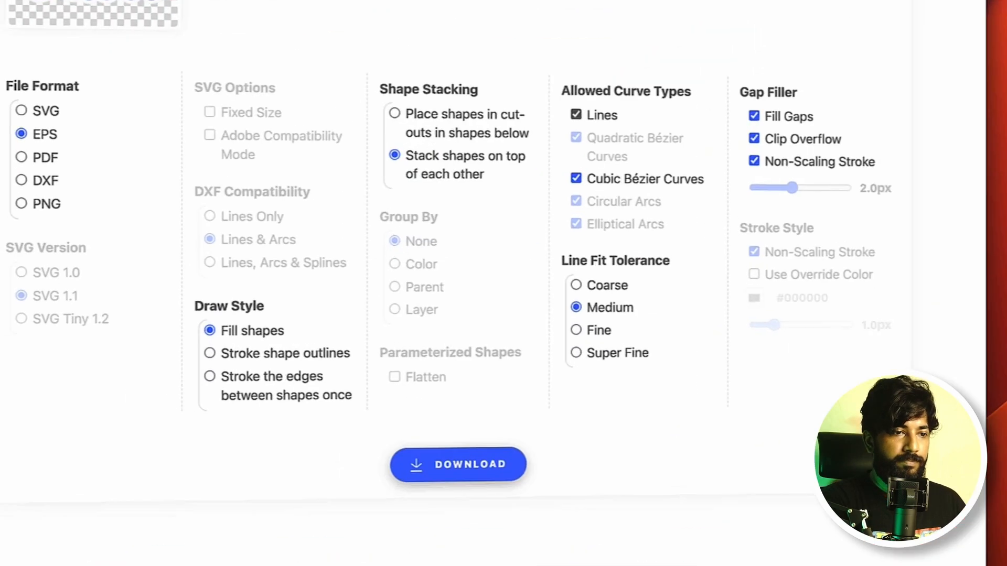
{"action": "left_click", "coordinate": [718, 63]}
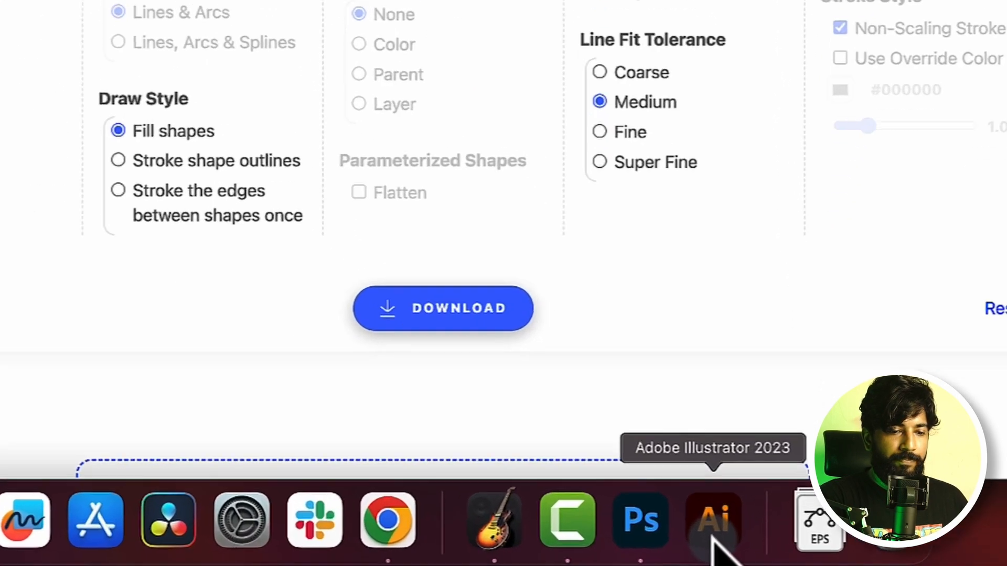
- Switch to Adobe Illustrator and open baby elephant.eps from the Downloads folder
{"action": "left_click", "coordinate": [730, 537]}
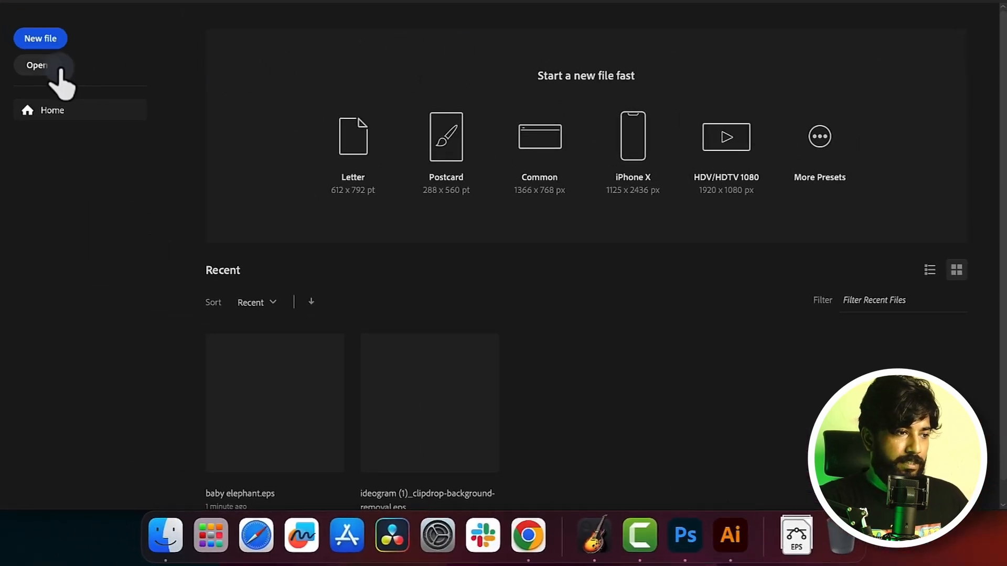
{"action": "left_click", "coordinate": [59, 70]}
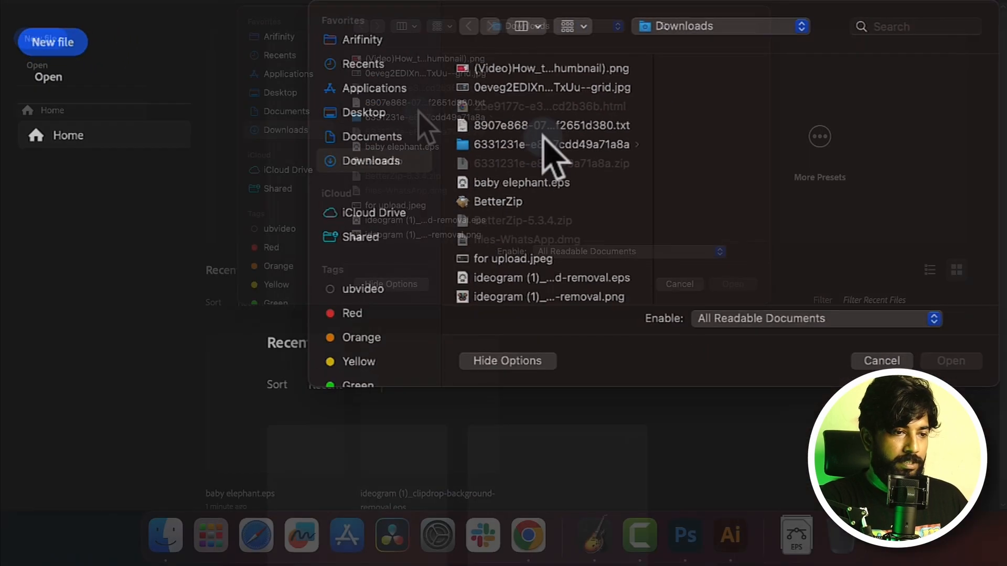
{"action": "left_click", "coordinate": [403, 147]}
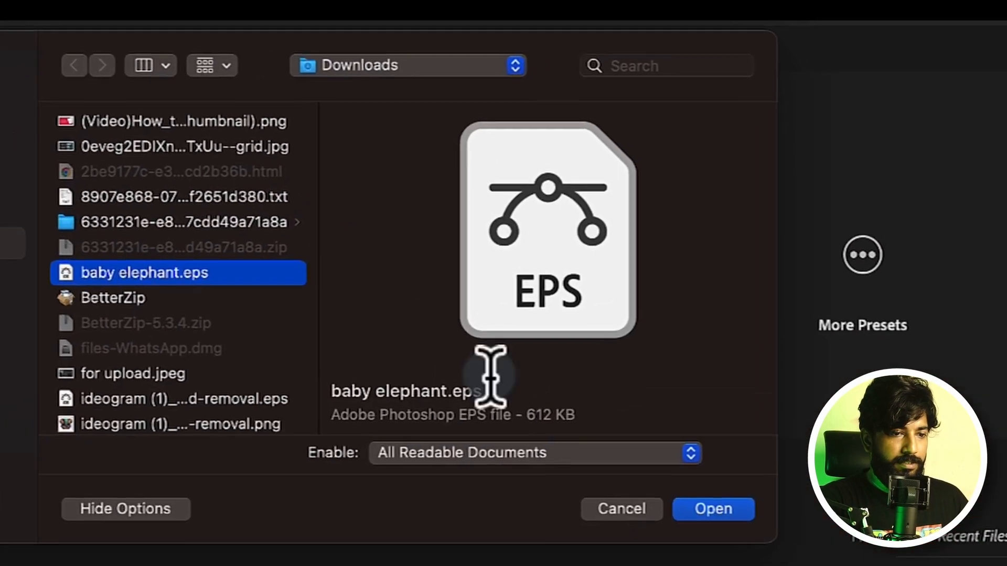
{"action": "left_click", "coordinate": [726, 283]}
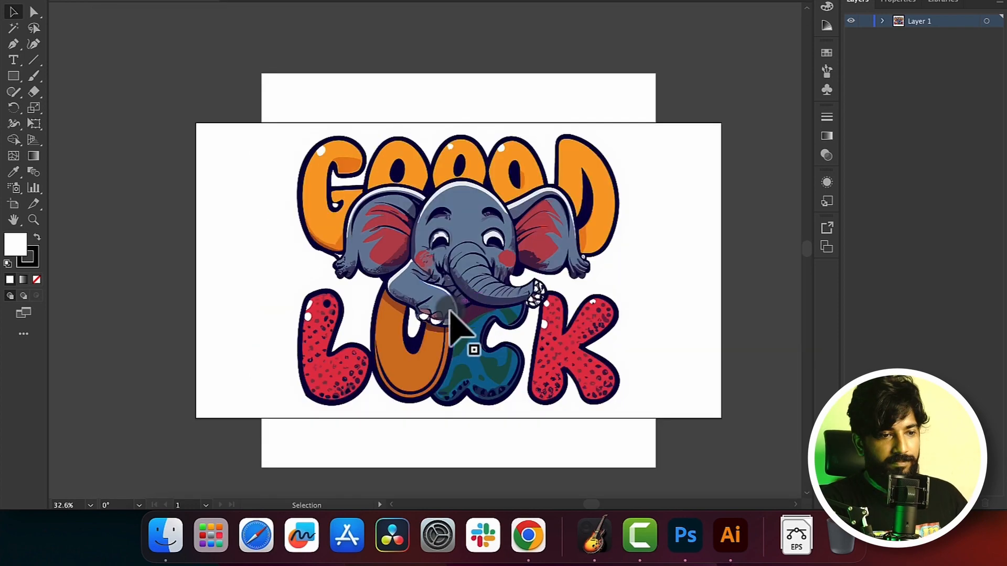
- Expand Layer 1 and its group to list the individual paths, and isolate the artwork group for editing
{"action": "left_click", "coordinate": [627, 159]}
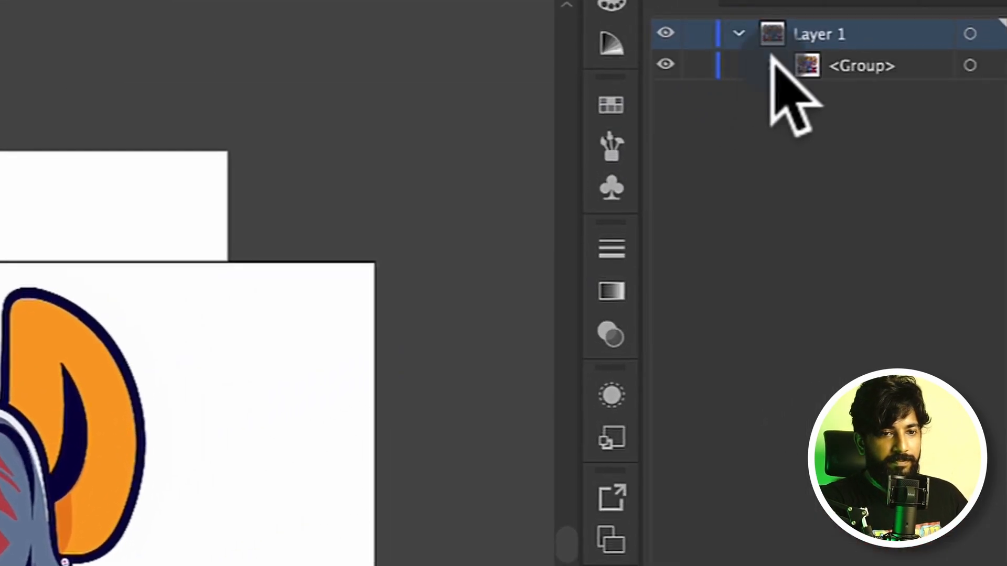
{"action": "left_click", "coordinate": [771, 65]}
{"action": "double_click", "coordinate": [239, 403]}
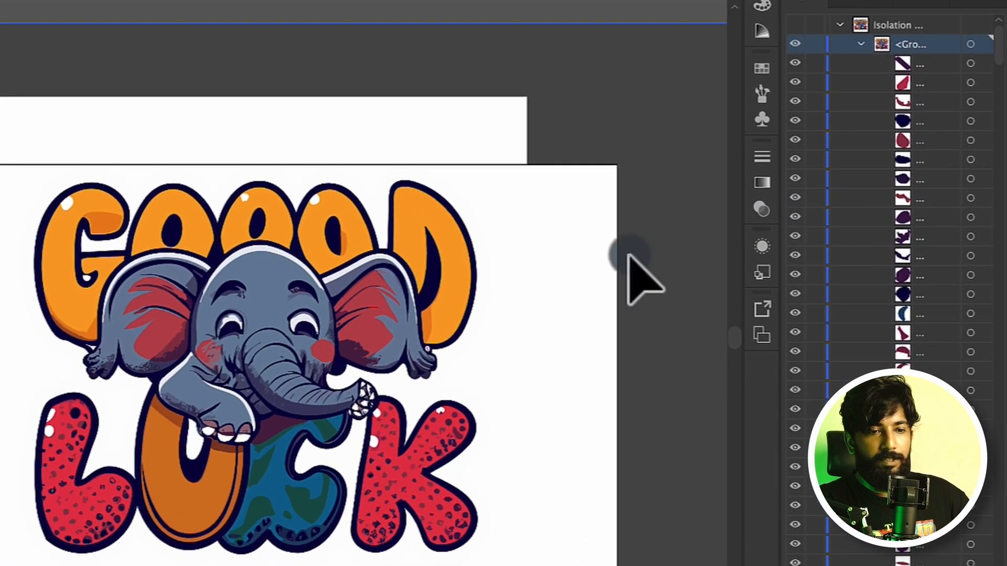
- Recolor the elephant's blue-grey head shape with the red fill E5174D and leave the group's isolation mode
{"action": "left_click", "coordinate": [365, 307]}
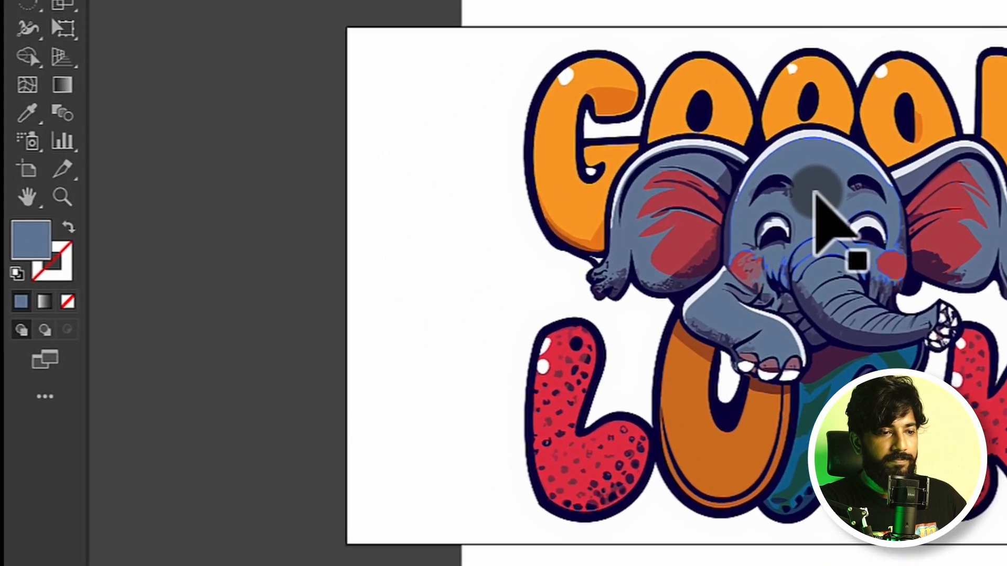
{"action": "left_click", "coordinate": [813, 192]}
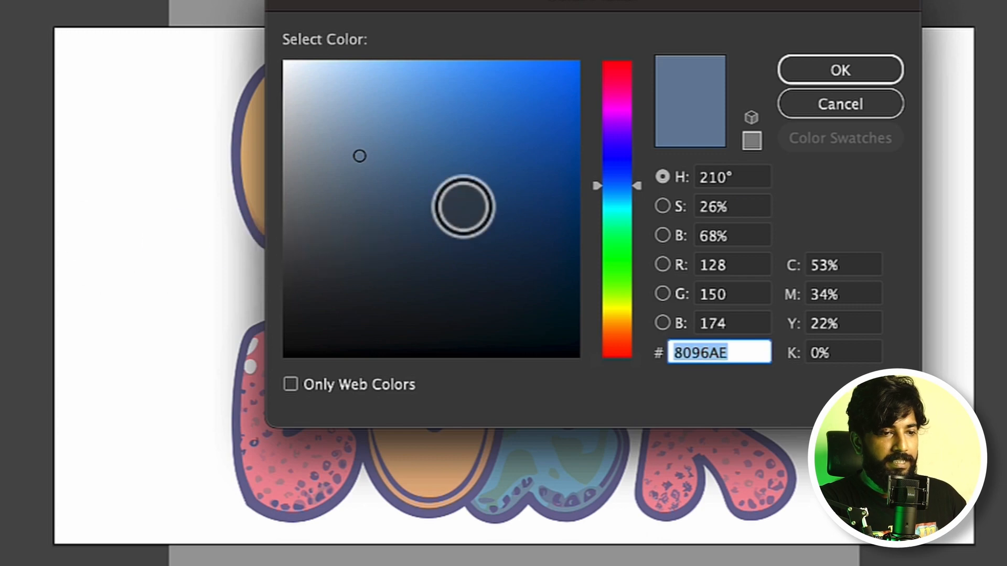
{"action": "left_click", "coordinate": [610, 100]}
{"action": "left_click_drag", "start_coordinate": [608, 95], "coordinate": [617, 70]}
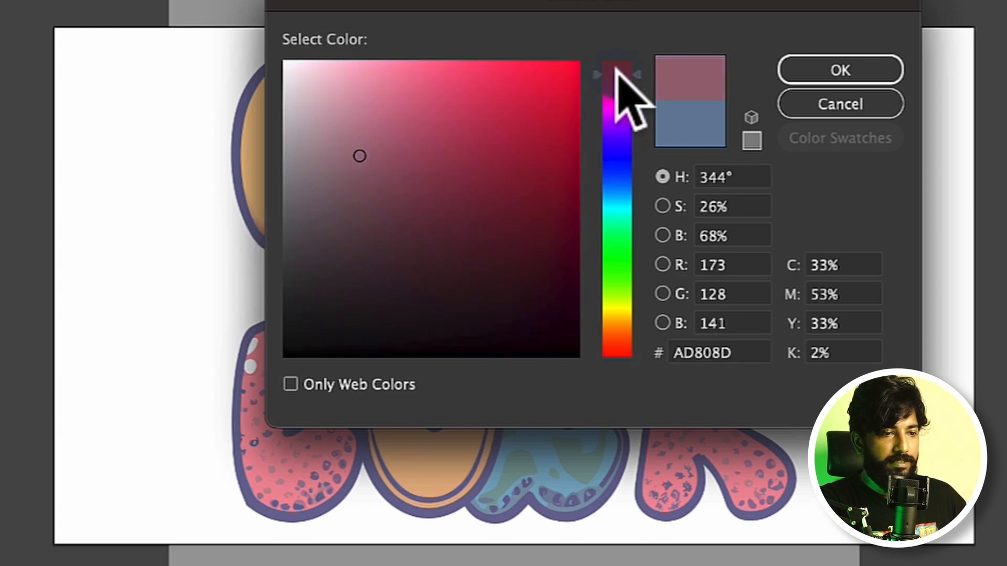
{"action": "left_click", "coordinate": [551, 89]}
{"action": "left_click", "coordinate": [826, 72]}
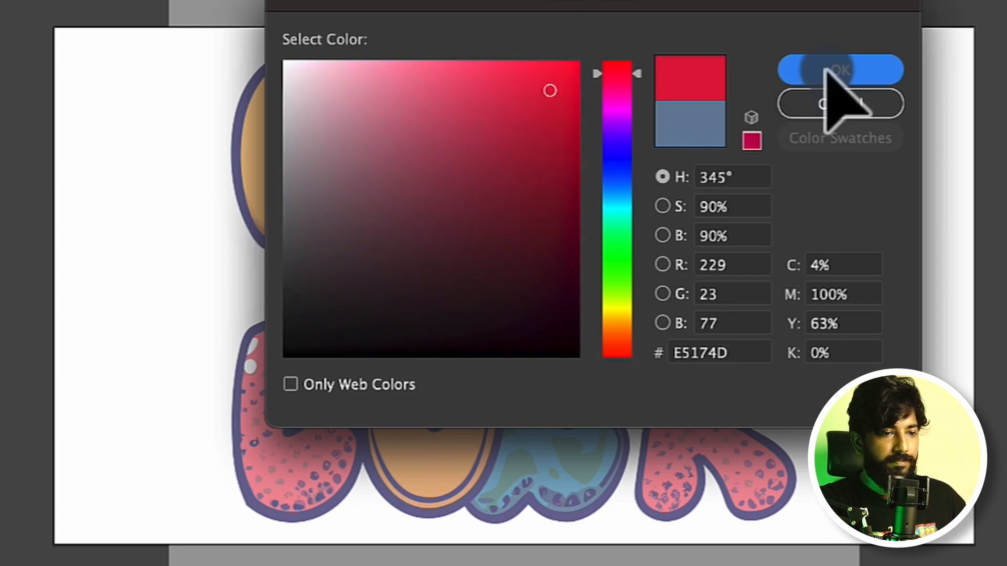
{"action": "left_click", "coordinate": [877, 53]}
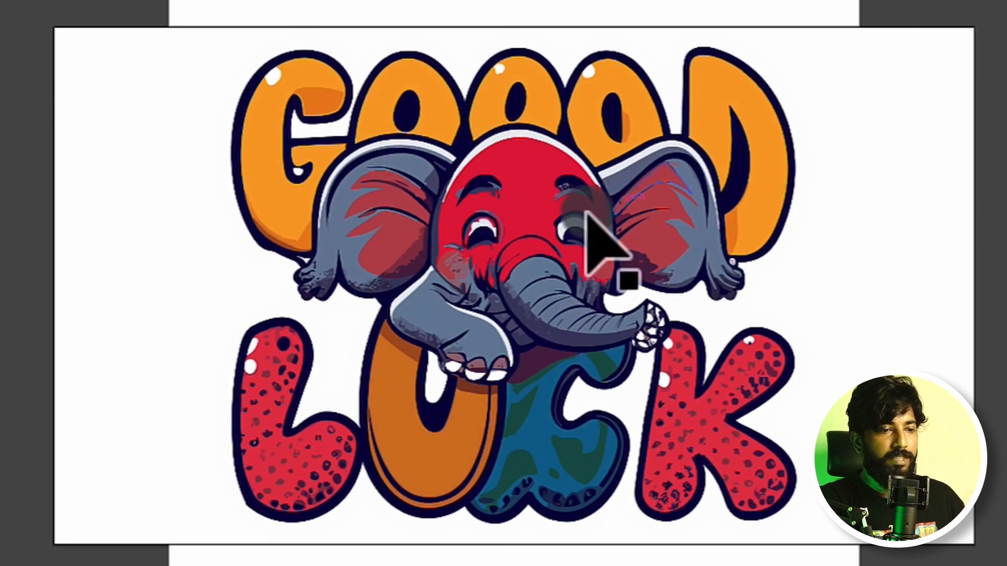
{"action": "left_click", "coordinate": [755, 252]}
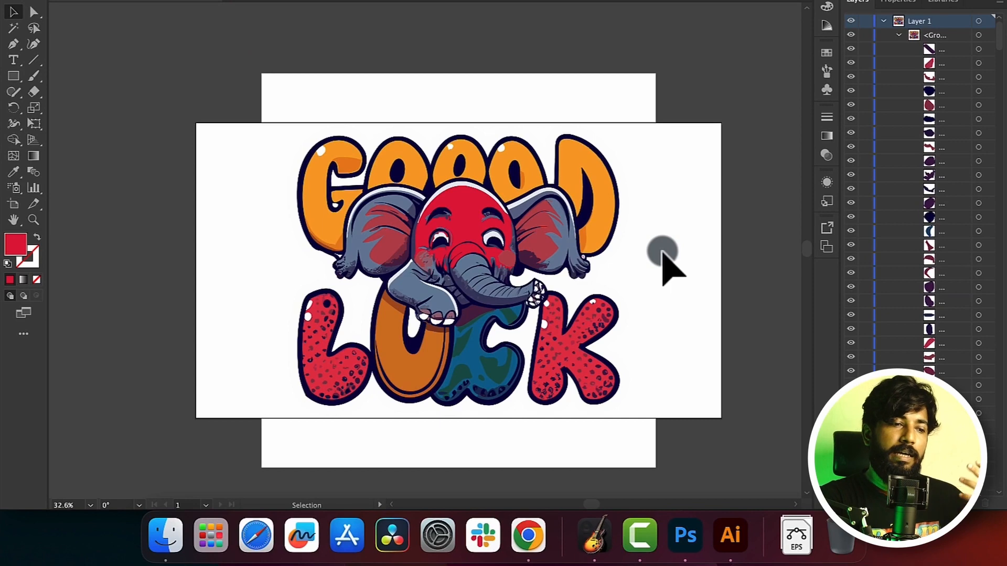
- Isolate one of the dark spots on the letter L and leave isolation mode again
{"action": "double_click", "coordinate": [333, 367]}
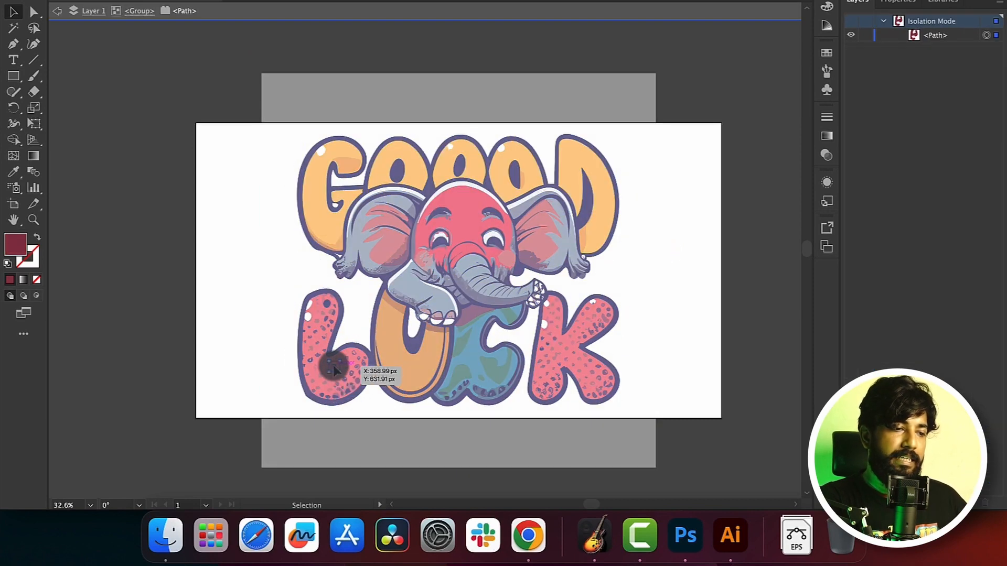
{"action": "key", "text": "Escape"}
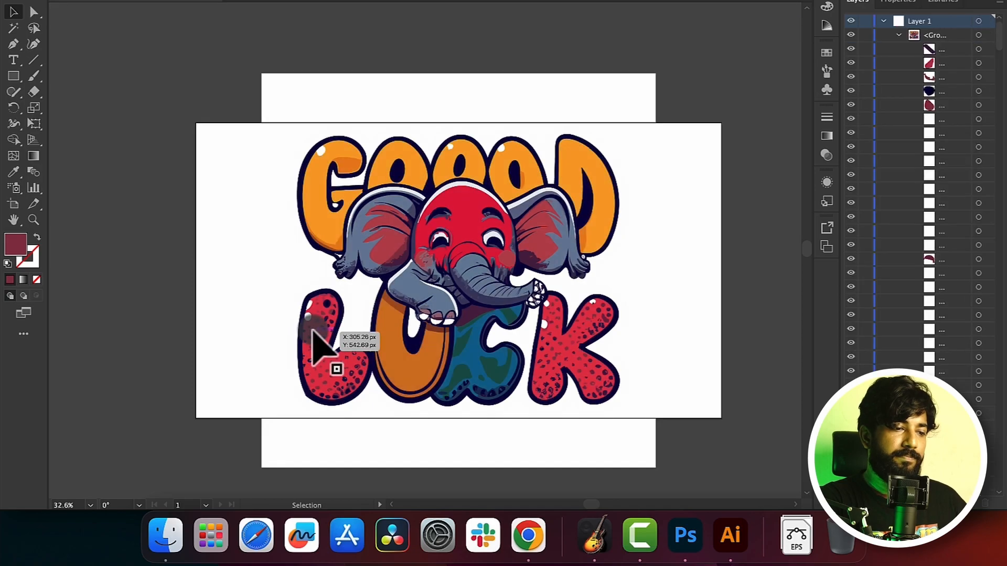